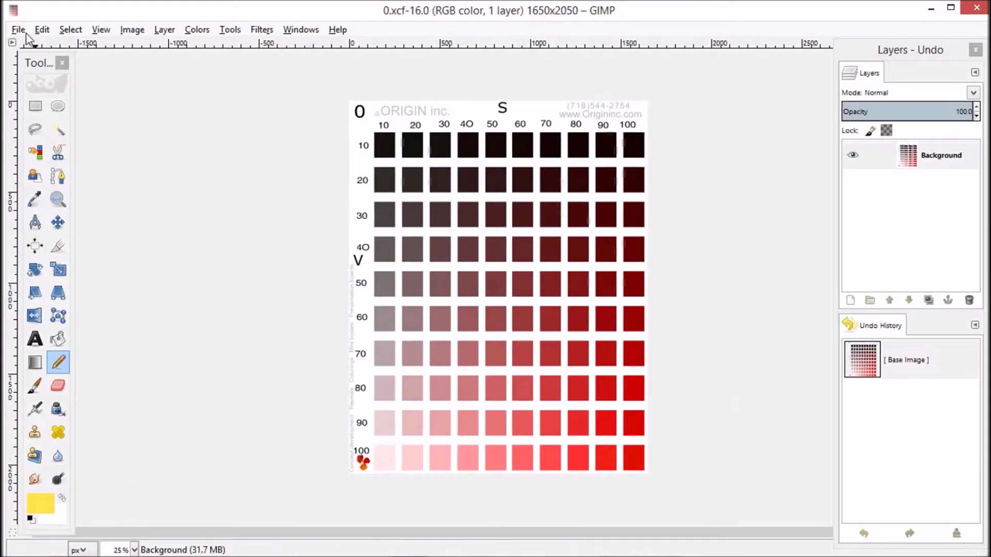
# Step: Open the print settings for the color chart and choose the EPSON592F54 (Artisan 1430) printer
pyautogui.click(18, 30)
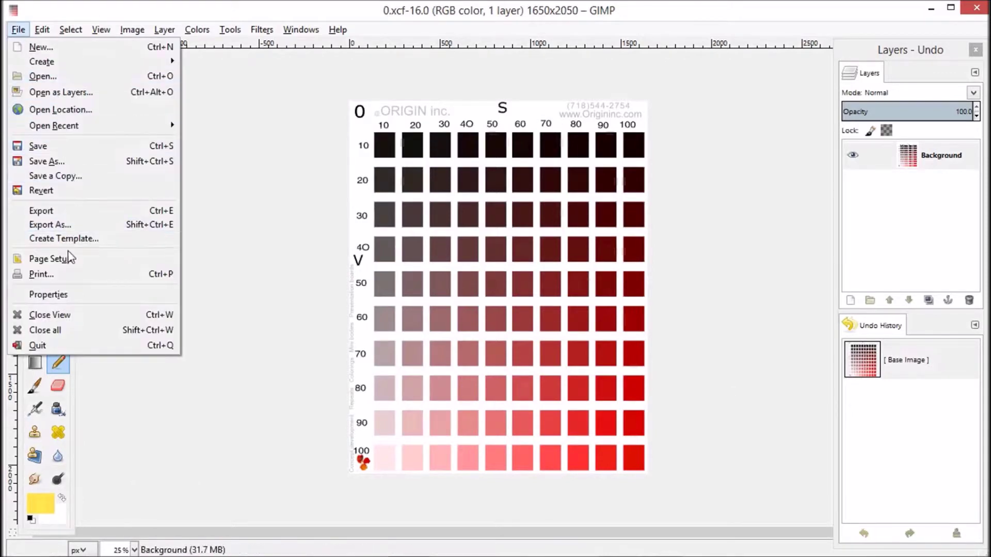
pyautogui.click(66, 275)
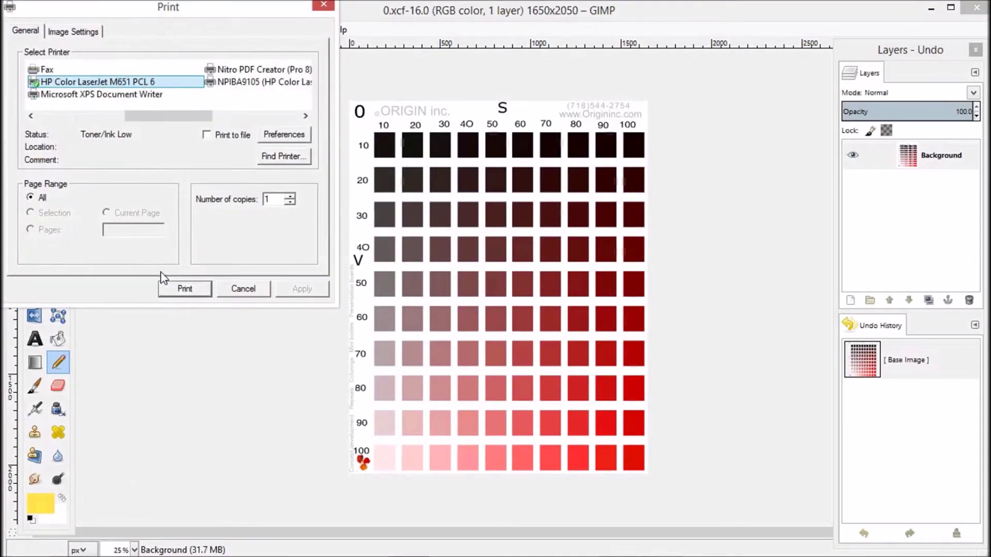
pyautogui.moveTo(218, 16); pyautogui.dragTo(369, 97)
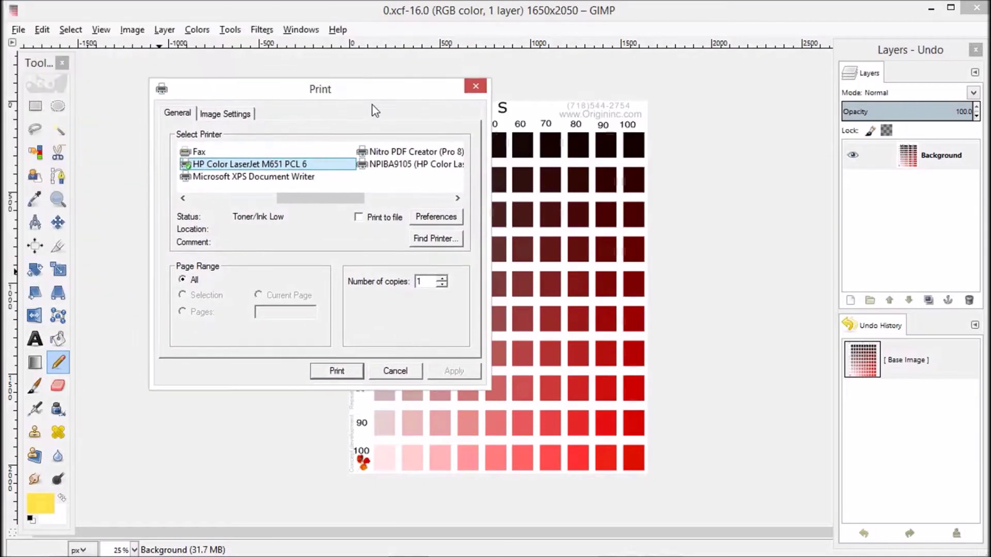
pyautogui.moveTo(337, 205); pyautogui.dragTo(249, 204)
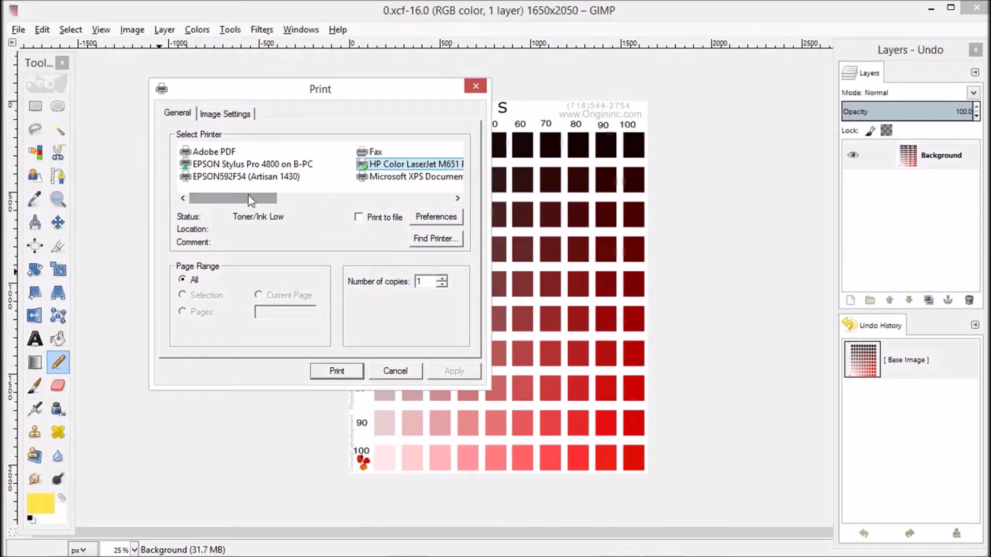
pyautogui.click(237, 177)
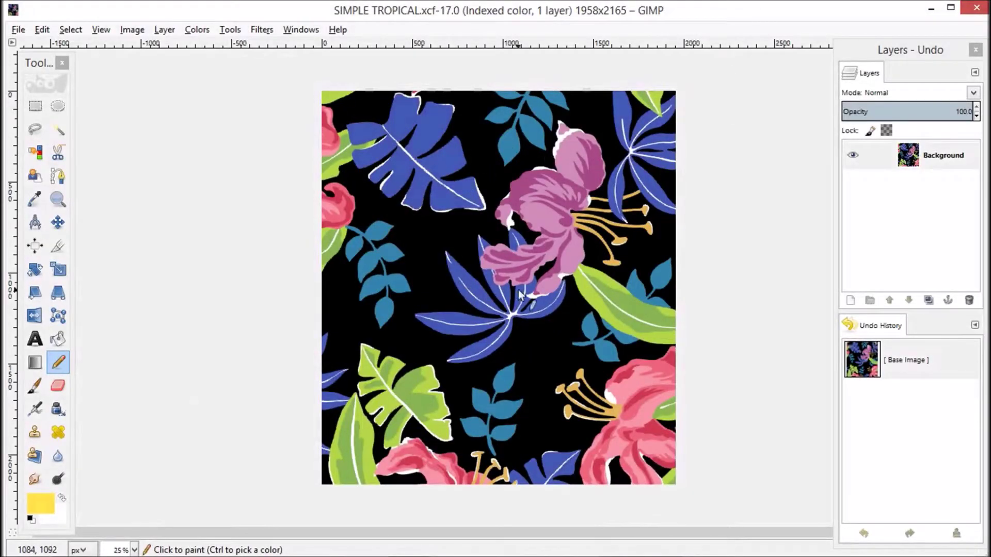
# Step: Check which color mode the tropical pattern image uses
pyautogui.click(131, 29)
pyautogui.moveTo(154, 67)
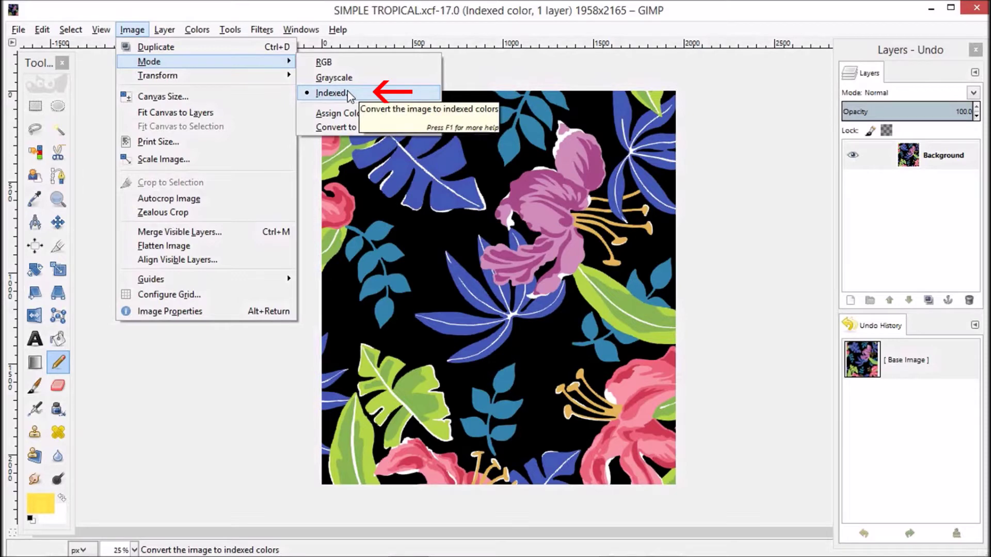
pyautogui.click(476, 73)
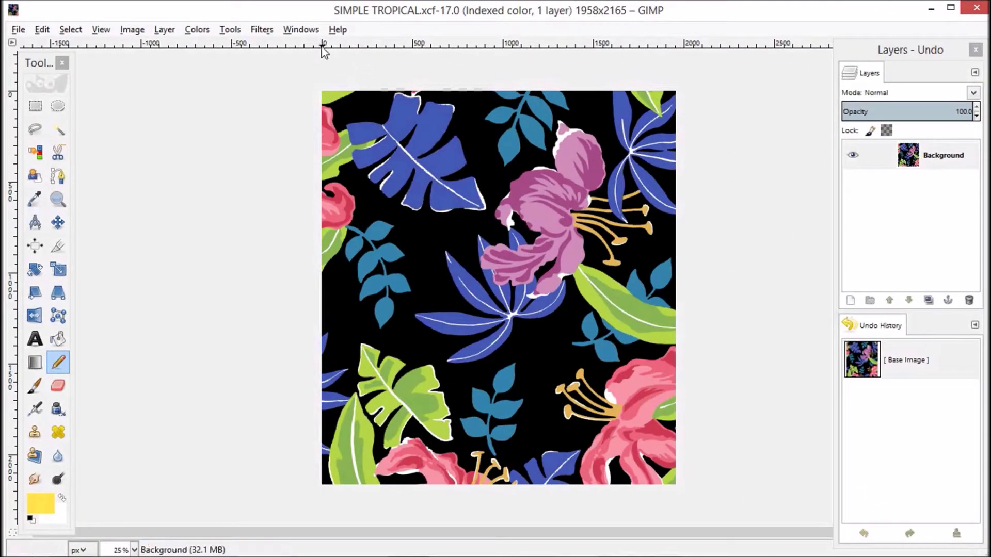
# Step: Show the Colormap dialog, then move and resize it so the tropical pattern stays visible beside it
pyautogui.click(308, 32)
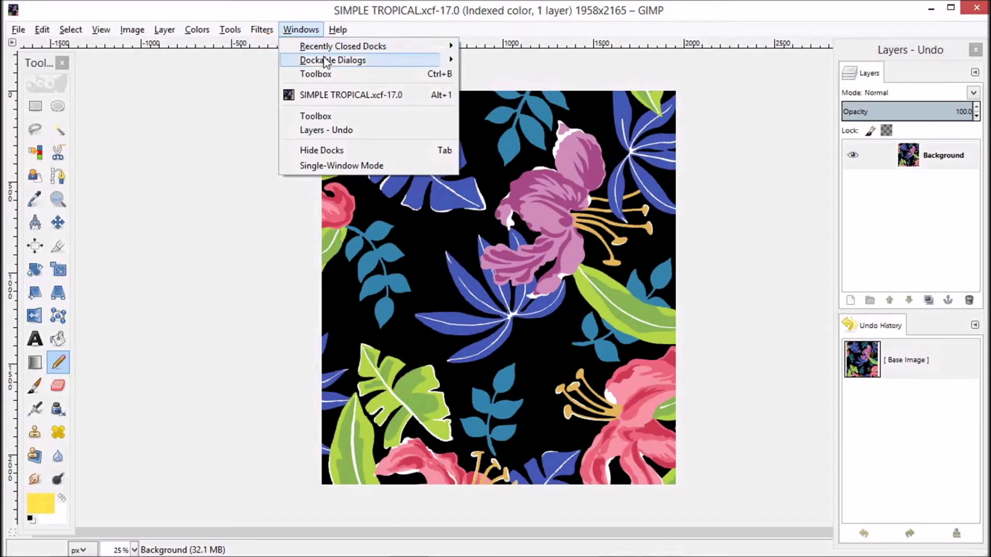
pyautogui.moveTo(325, 61)
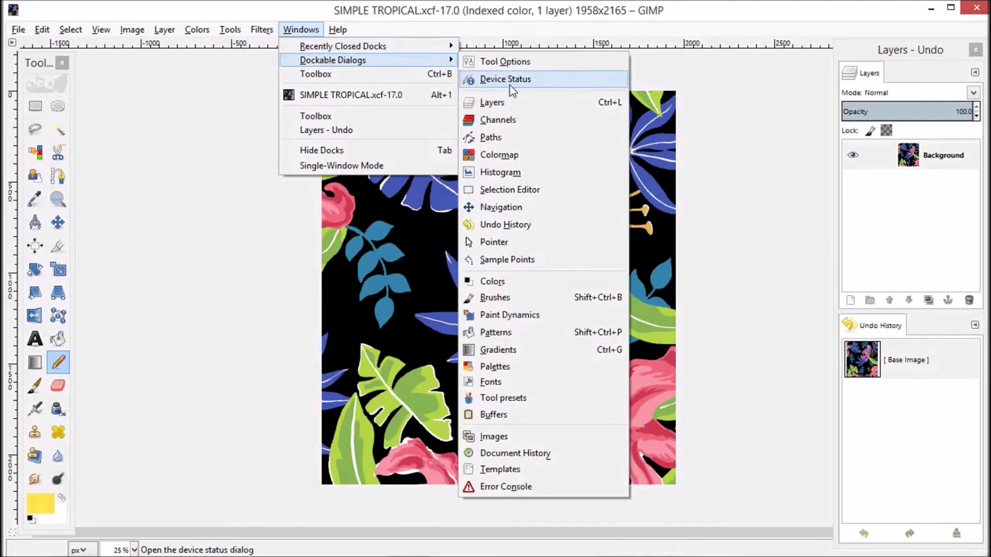
pyautogui.click(501, 157)
pyautogui.moveTo(469, 56); pyautogui.dragTo(124, 209)
pyautogui.moveTo(234, 439); pyautogui.dragTo(413, 362)
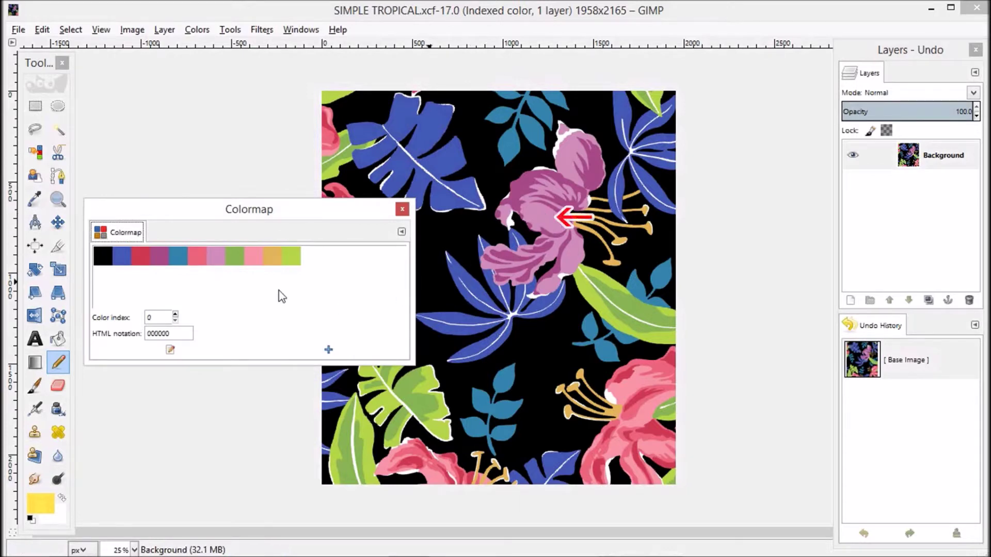
# Step: Change the light purple colormap entry #6 to hue 50, saturation 80 and value 100
pyautogui.click(220, 261)
pyautogui.doubleClick(219, 260)
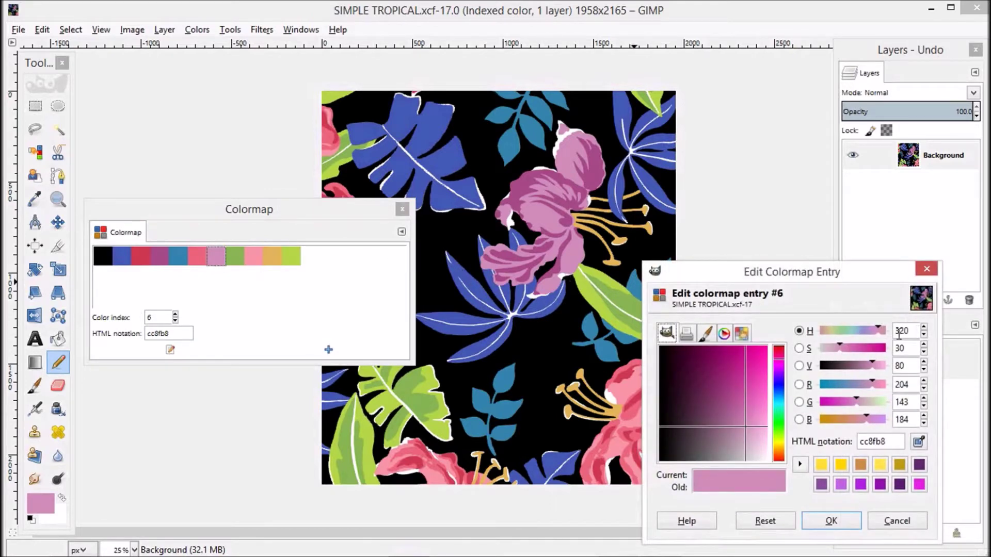
pyautogui.moveTo(913, 331); pyautogui.dragTo(884, 333)
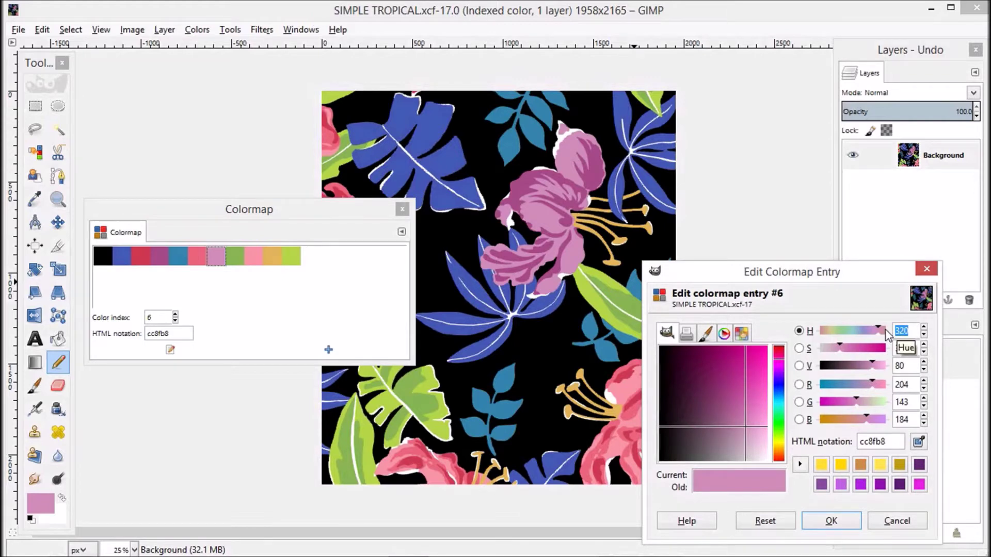
pyautogui.write('50')
pyautogui.doubleClick(898, 348)
pyautogui.write('80')
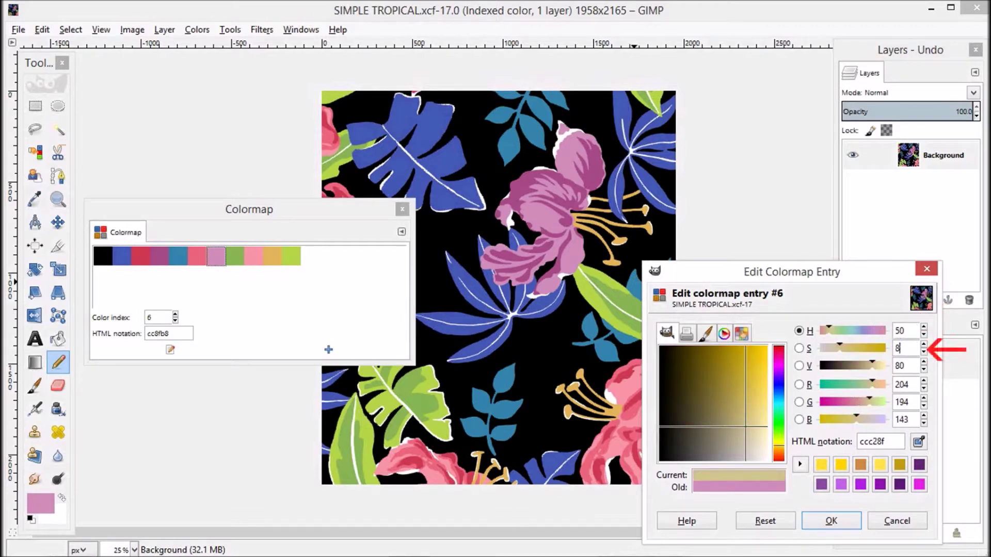
pyautogui.doubleClick(900, 365)
pyautogui.write('30')
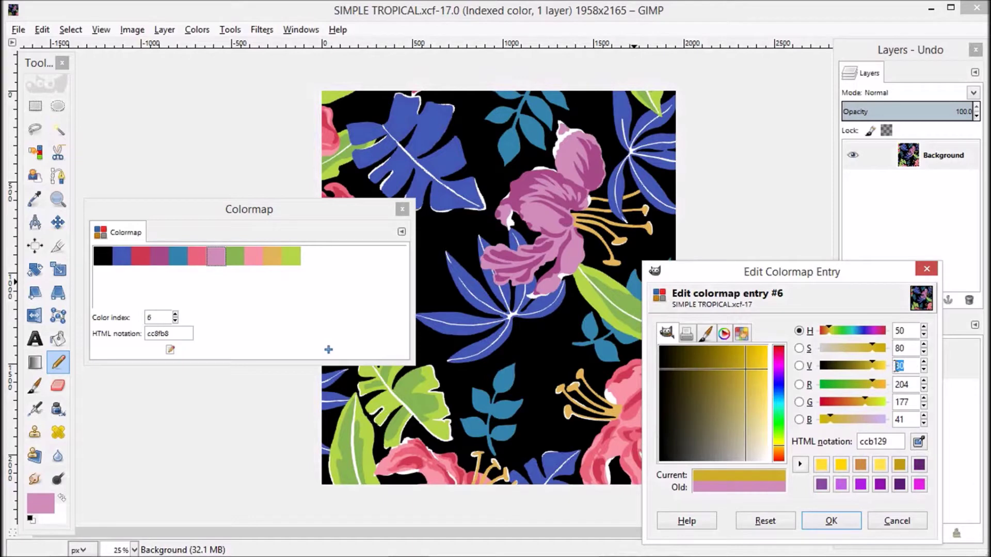
pyautogui.write('100')
pyautogui.click(847, 522)
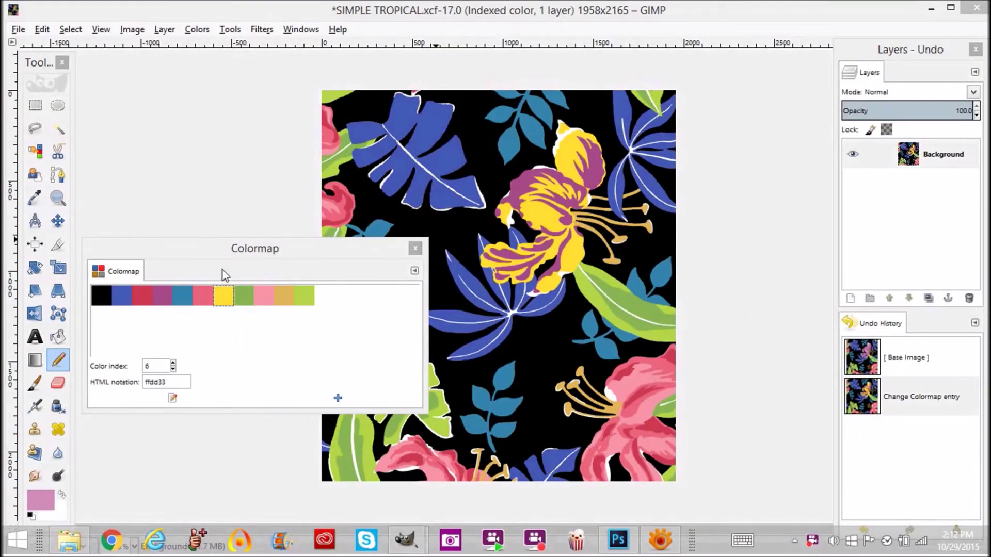
# Step: Change the black background colormap entry #0 to hue 325, saturation 100 and value 57
pyautogui.click(102, 297)
pyautogui.doubleClick(102, 297)
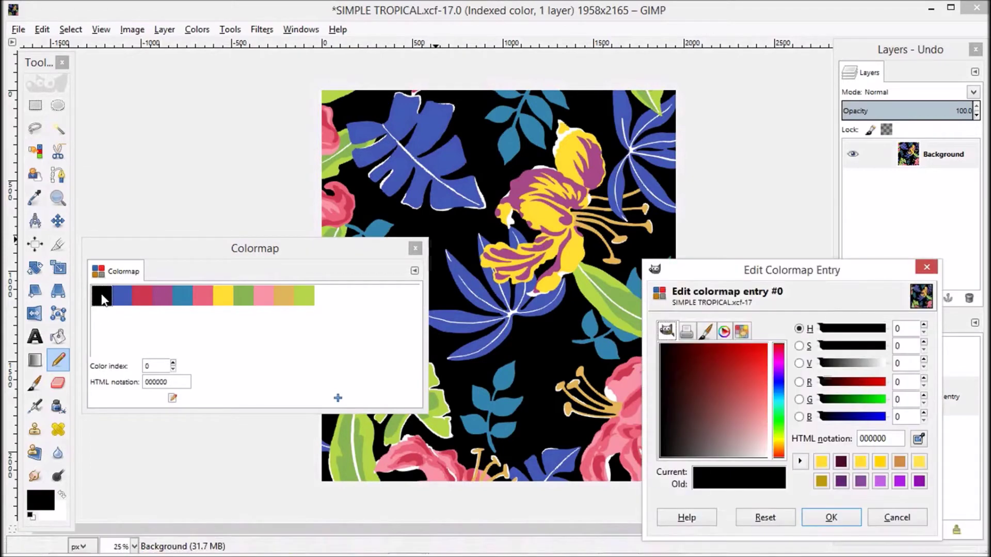
pyautogui.moveTo(761, 279); pyautogui.dragTo(703, 272)
pyautogui.click(849, 322)
pyautogui.write('325')
pyautogui.press('Tab')
pyautogui.write('100')
pyautogui.press('Tab')
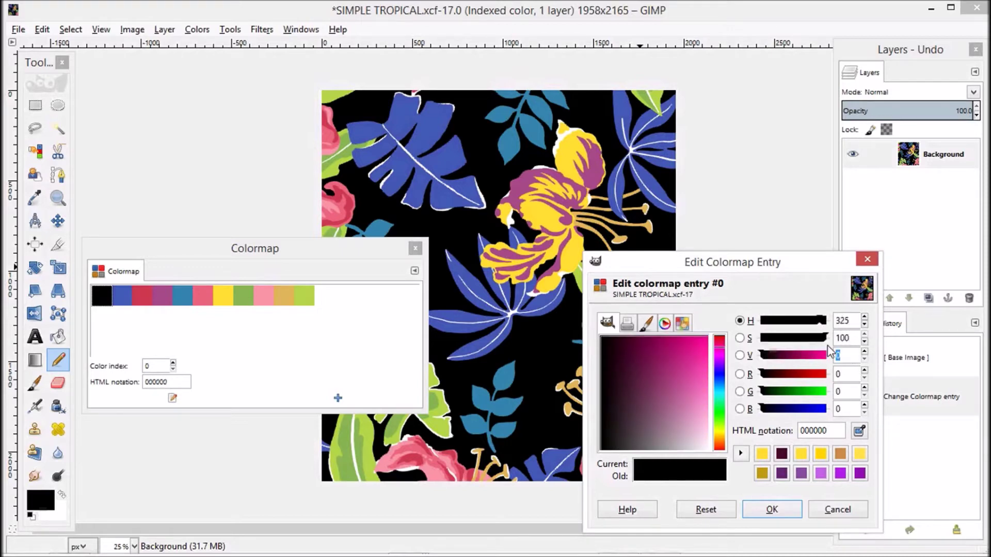
pyautogui.write('57')
pyautogui.click(771, 509)
# Step: Edit the blue colormap entry #1, setting its hue to 316 and entering a new saturation and value
pyautogui.click(124, 299)
pyautogui.doubleClick(124, 299)
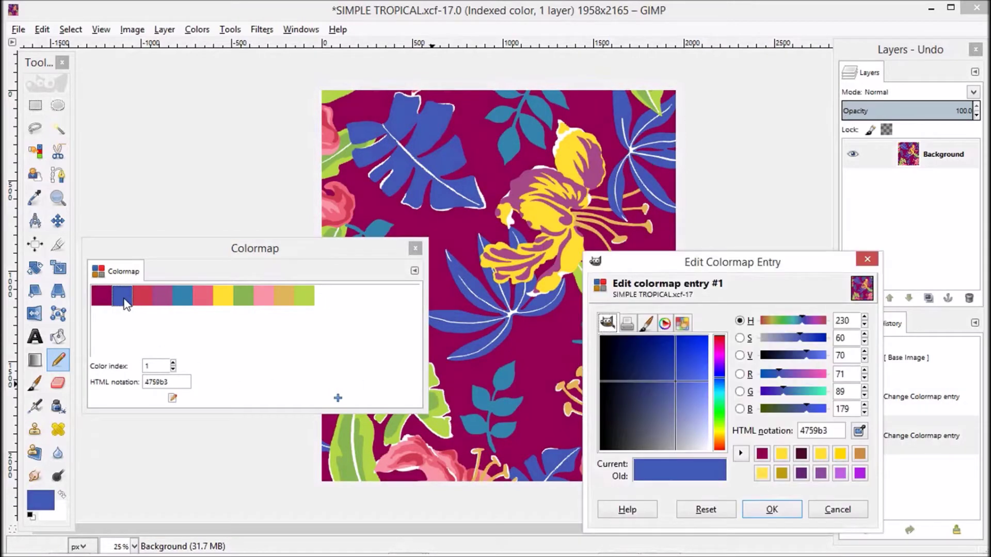
pyautogui.moveTo(854, 320); pyautogui.dragTo(823, 315)
pyautogui.write('316')
pyautogui.press('Tab')
pyautogui.write('10')
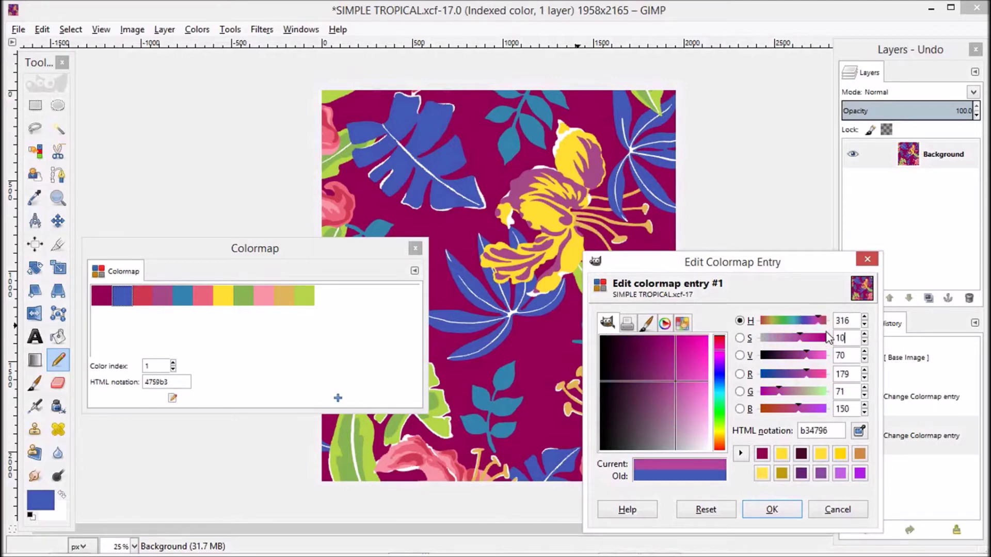
pyautogui.press('Tab')
pyautogui.write('3')
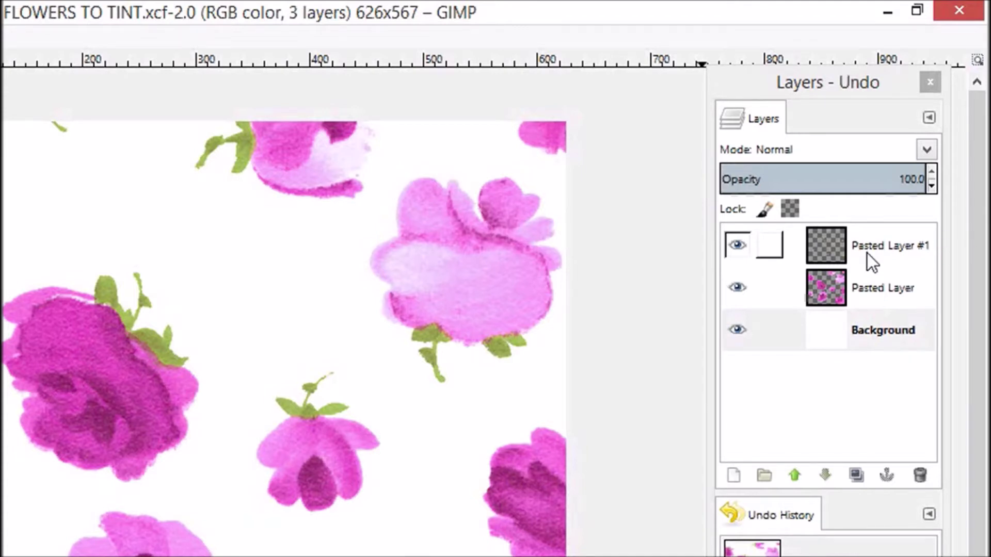
# Step: Duplicate Pasted Layer in the flower image and add a new 626 x 567 px transparent layer above the copy
pyautogui.click(835, 281)
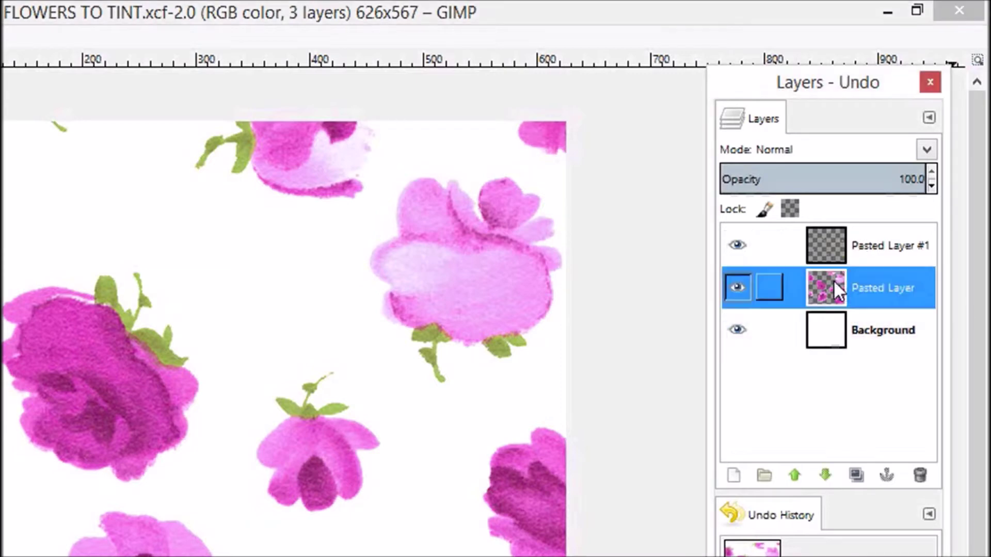
pyautogui.moveTo(830, 281); pyautogui.dragTo(858, 471)
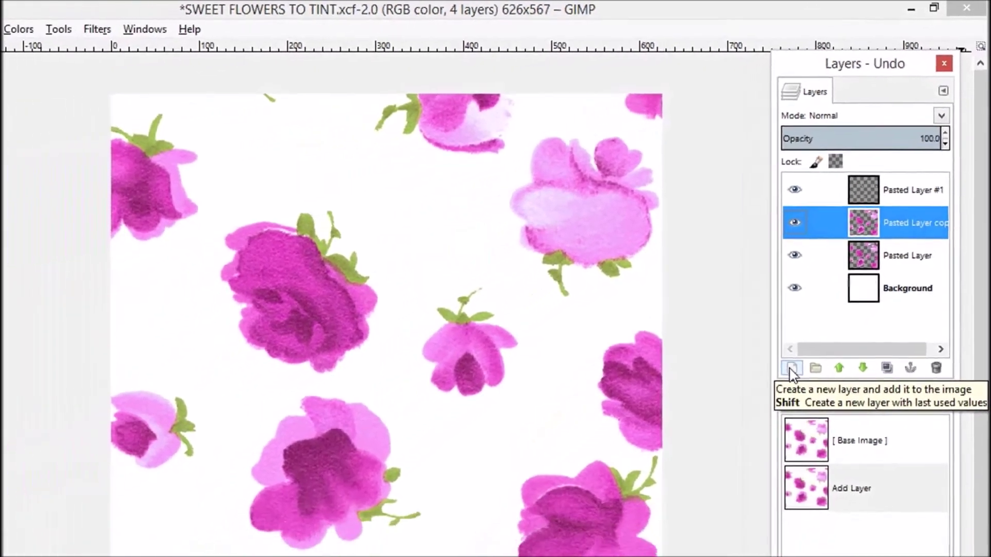
pyautogui.click(762, 420)
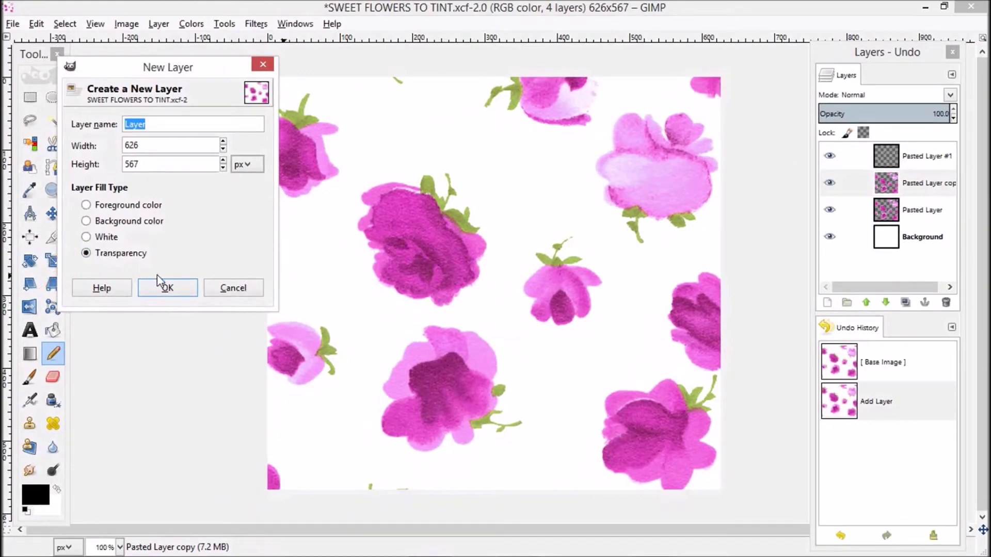
pyautogui.click(167, 289)
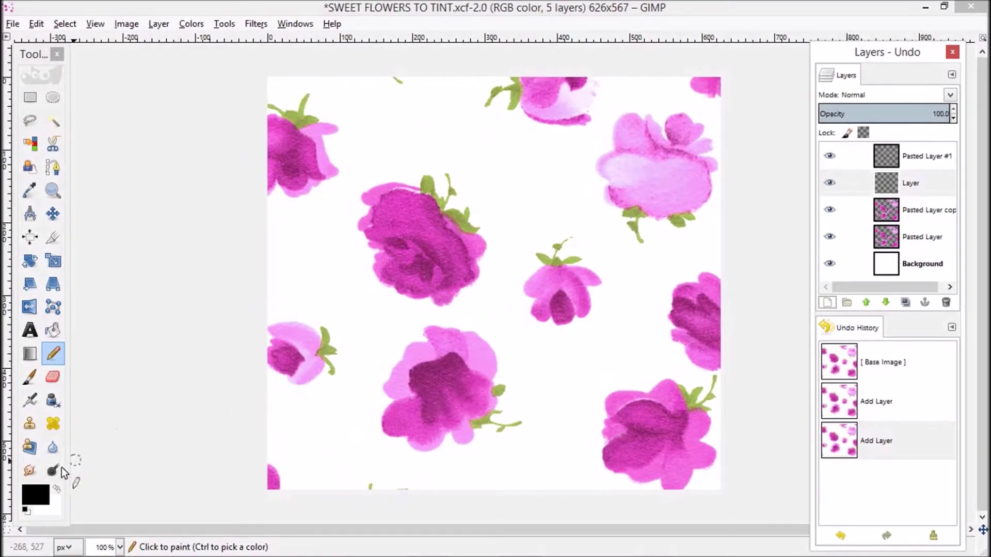
# Step: Set the foreground color to orange with hue 20, saturation 80 and value 100
pyautogui.click(40, 497)
pyautogui.moveTo(268, 118); pyautogui.dragTo(487, 218)
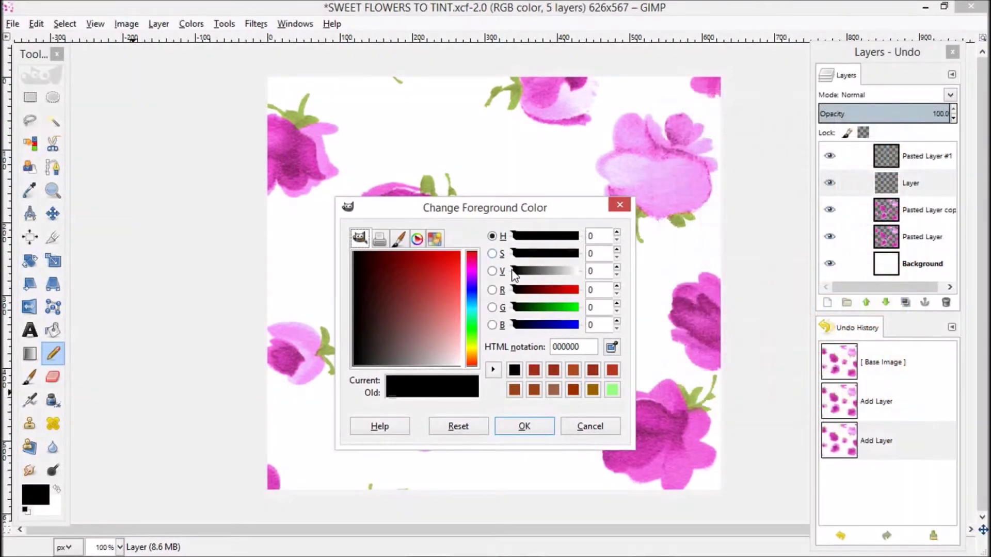
pyautogui.moveTo(605, 234); pyautogui.dragTo(583, 235)
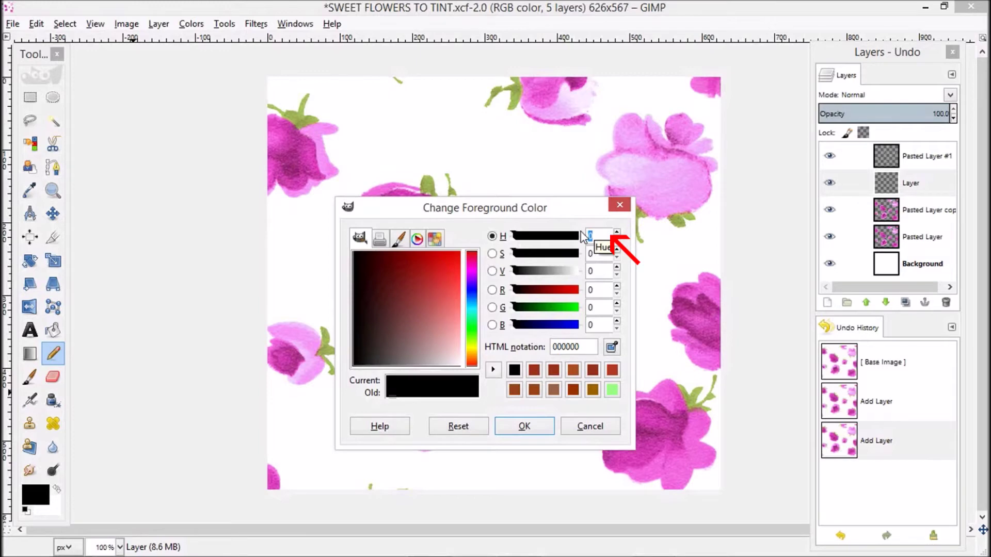
pyautogui.write('2')
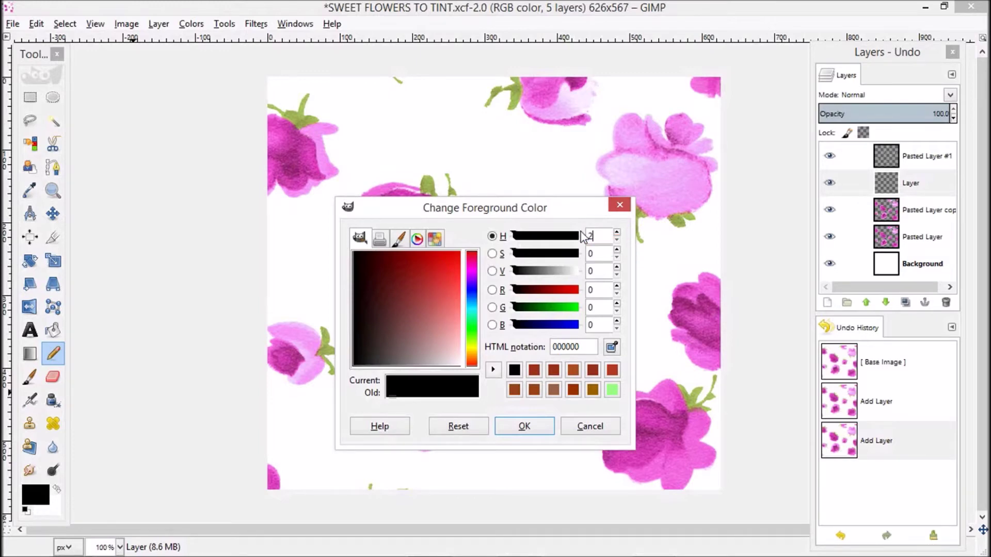
pyautogui.write('0')
pyautogui.press('Tab')
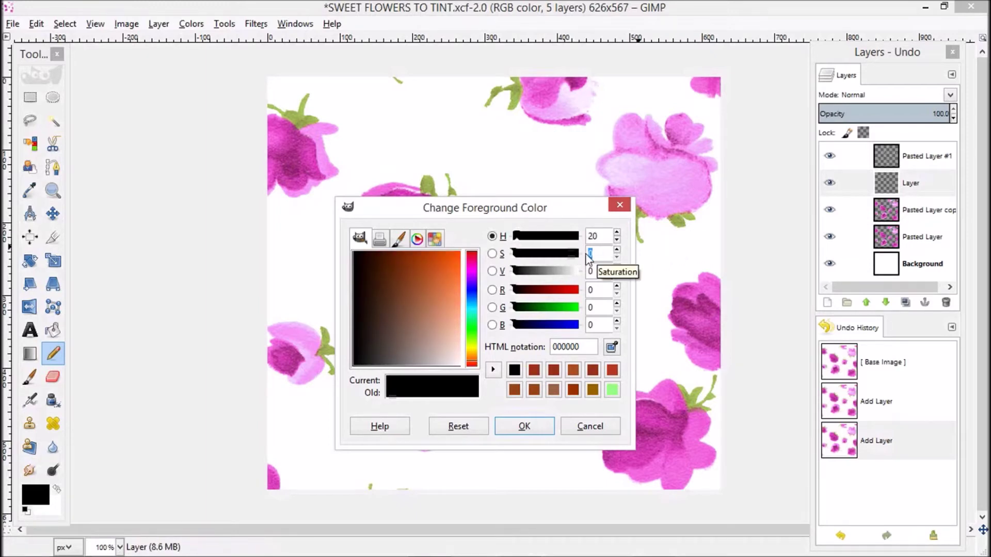
pyautogui.write('8')
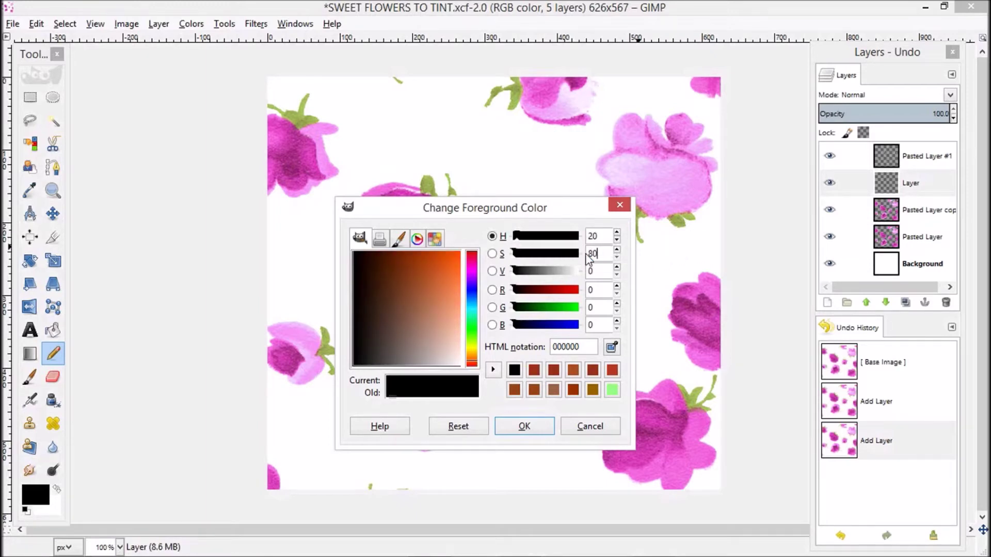
pyautogui.press('Tab')
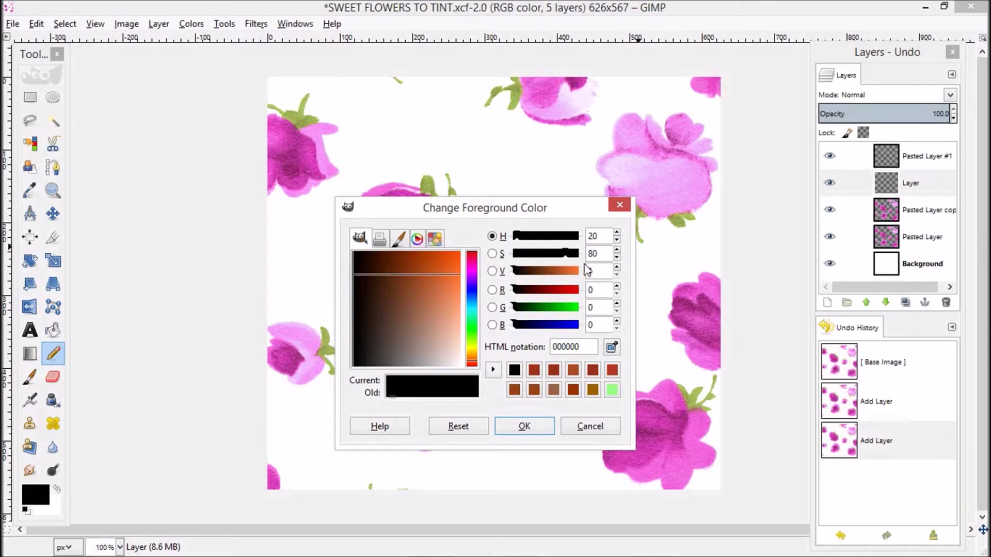
pyautogui.write('100')
pyautogui.click(539, 430)
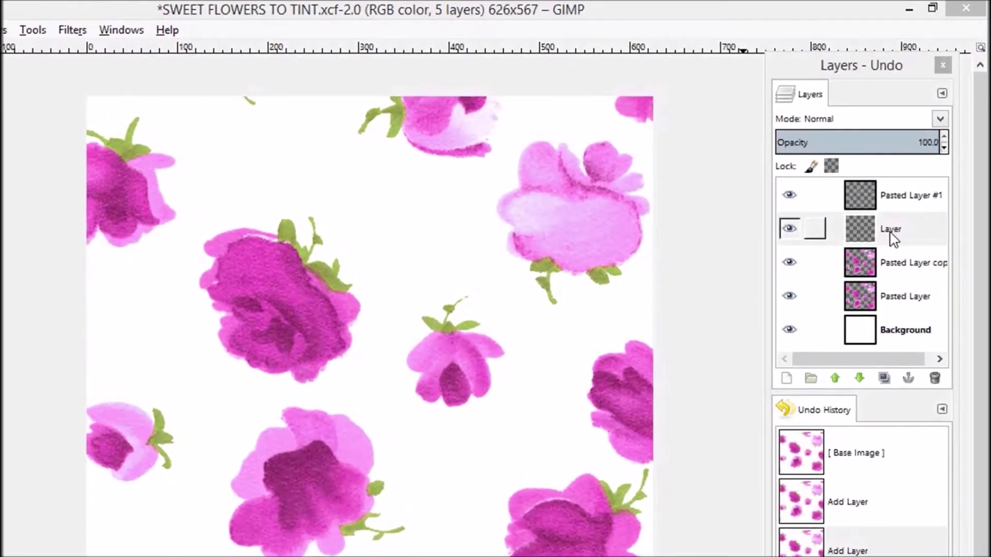
# Step: Make the new transparent layer active and set the Pencil tool's dynamics to Dynamics Off
pyautogui.click(893, 232)
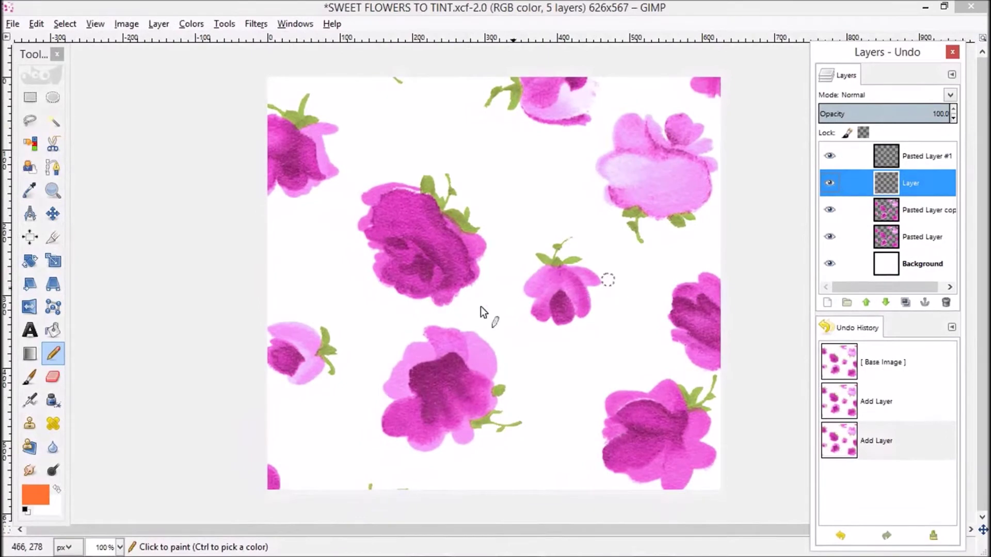
pyautogui.click(34, 376)
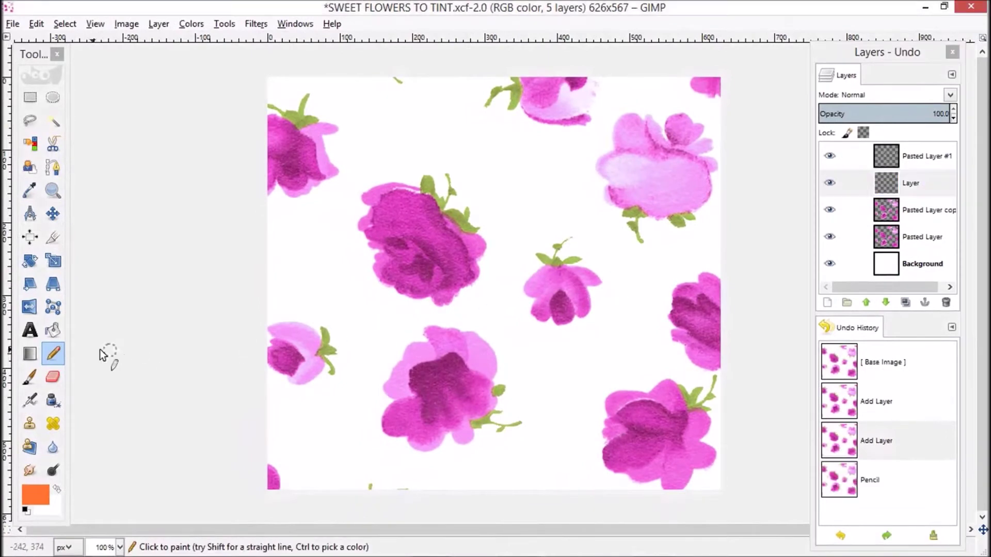
pyautogui.doubleClick(55, 357)
pyautogui.moveTo(71, 259)
pyautogui.mouseDown()
pyautogui.moveTo(179, 236)
pyautogui.moveTo(274, 174)
pyautogui.moveTo(272, 159)
pyautogui.mouseUp()
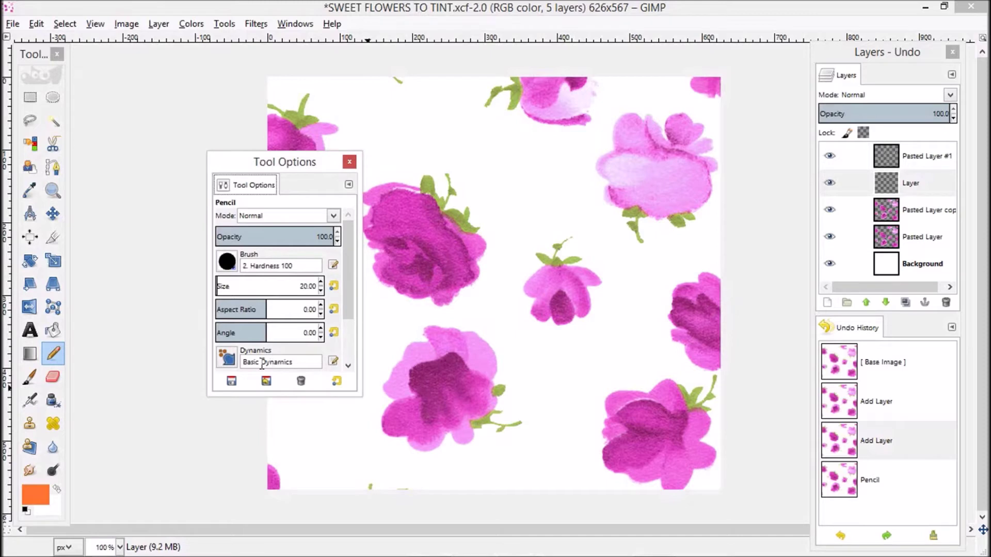
pyautogui.click(230, 364)
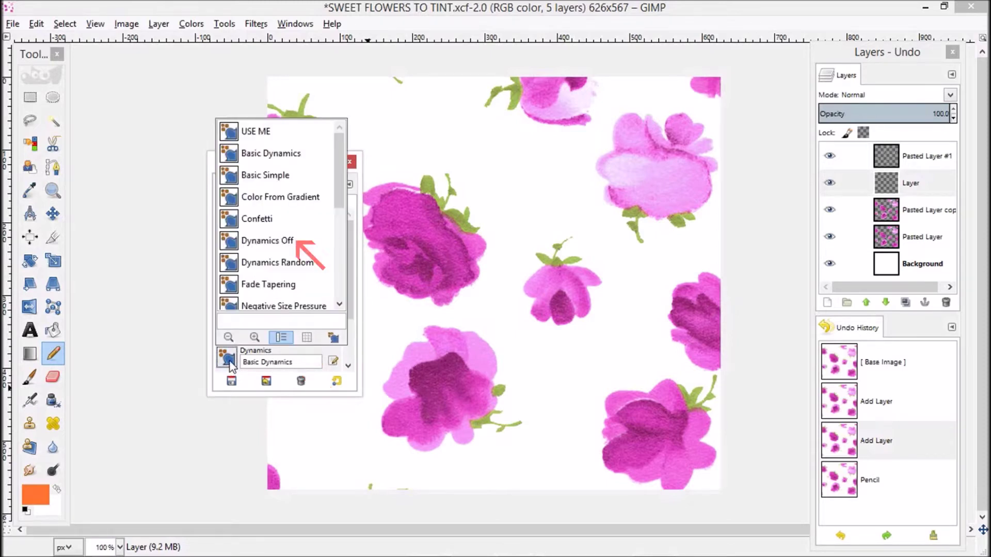
pyautogui.click(234, 247)
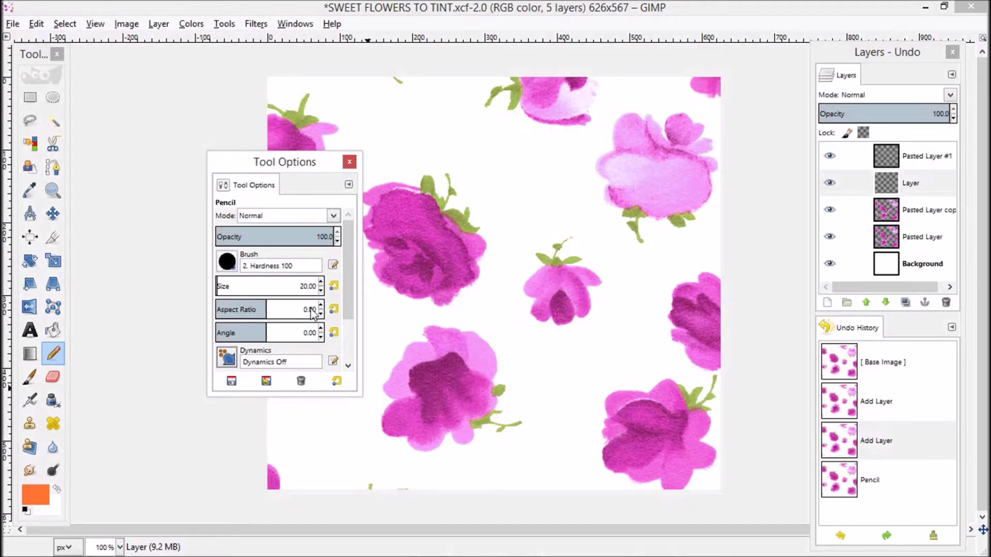
pyautogui.click(350, 162)
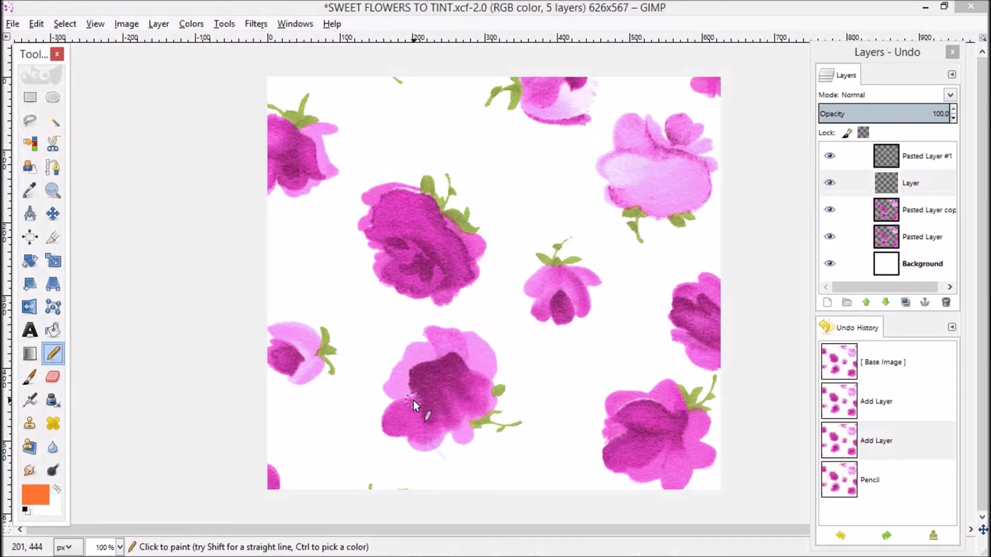
# Step: Enlarge the Pencil brush and paint a single orange reference dot over the flower at the canvas's lower middle
pyautogui.press(']')
pyautogui.press(']')
pyautogui.press(']')
pyautogui.press(']')
pyautogui.press(']')
pyautogui.press(']')
pyautogui.press(']')
pyautogui.press(']')
pyautogui.press(']')
pyautogui.press(']')
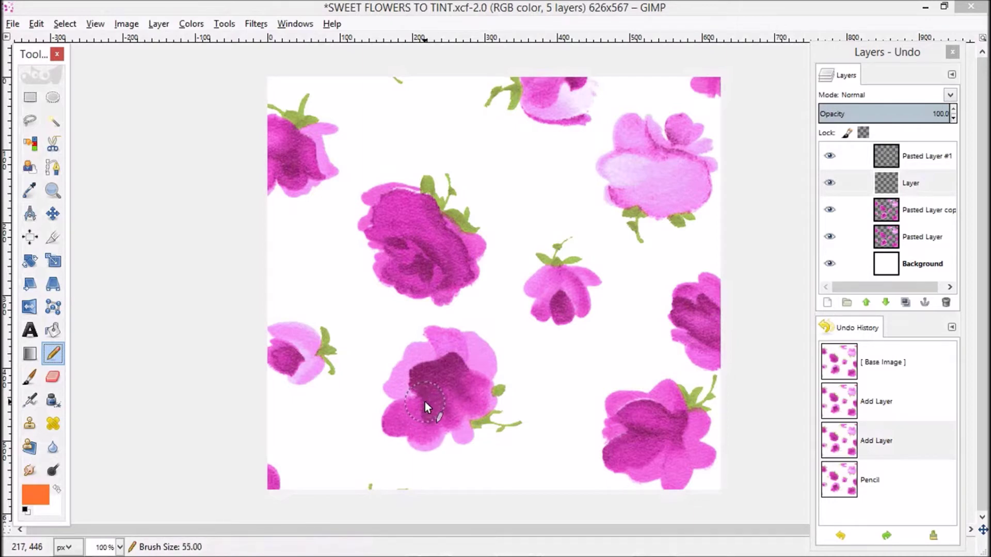
pyautogui.press('}')
pyautogui.press('}')
pyautogui.press('}')
pyautogui.press('}')
pyautogui.press('}')
pyautogui.press('}')
pyautogui.press('}')
pyautogui.press('}')
pyautogui.press('}')
pyautogui.press('}')
pyautogui.press('}')
pyautogui.press('}')
pyautogui.press('}')
pyautogui.press('}')
pyautogui.press('}')
pyautogui.press('}')
pyautogui.press('}')
pyautogui.press('}')
pyautogui.press('}')
pyautogui.click(428, 398)
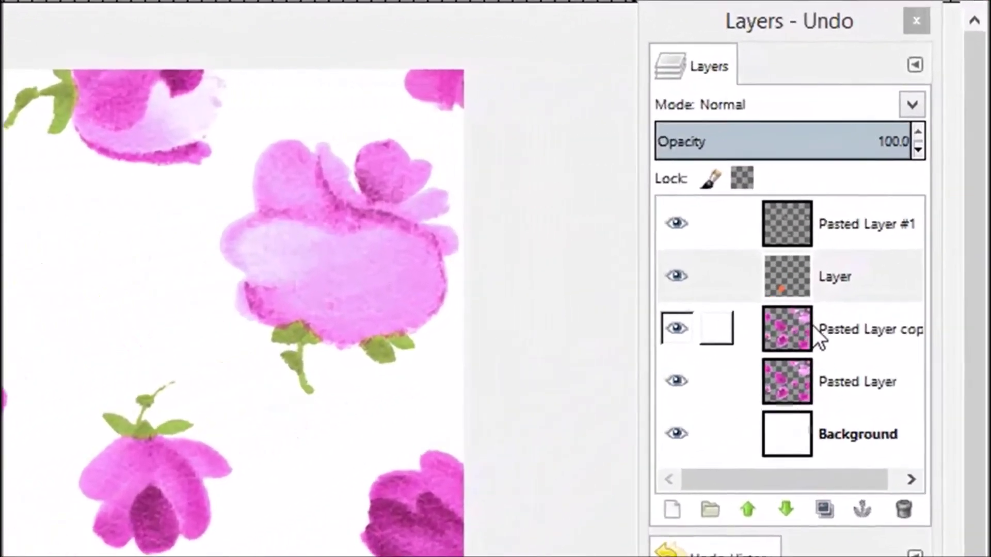
# Step: Create a selection from the alpha of Pasted Layer copy and fill it with the orange foreground color
pyautogui.click(889, 239)
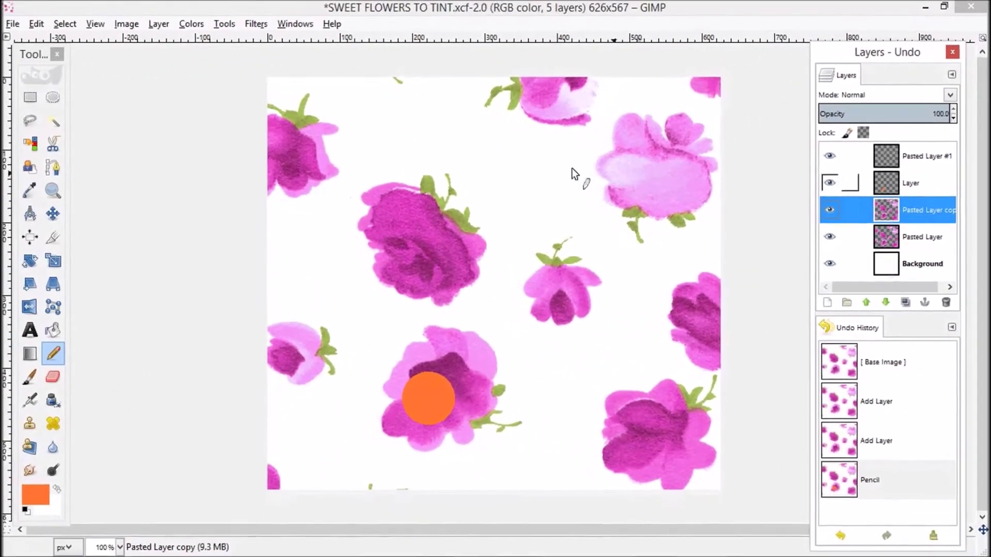
pyautogui.click(158, 23)
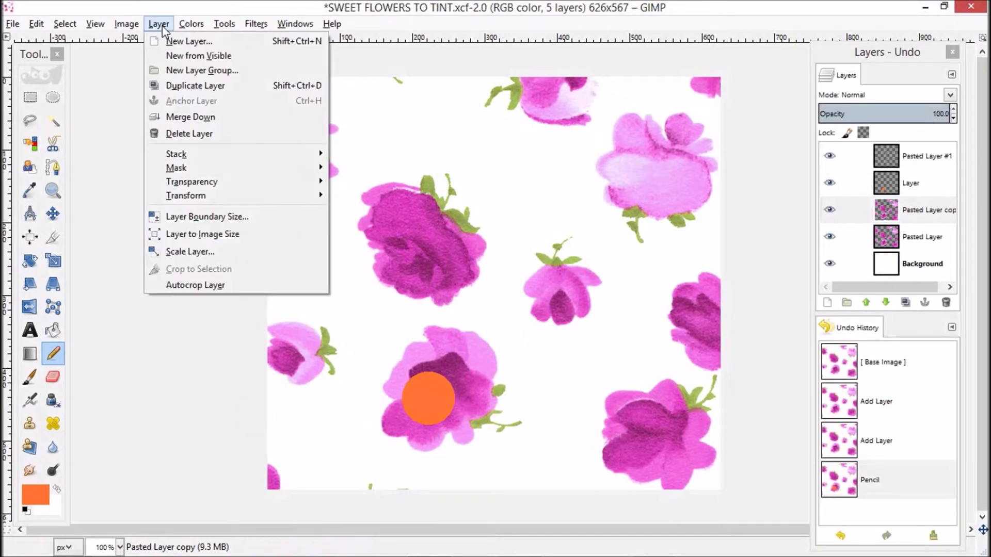
pyautogui.moveTo(211, 186)
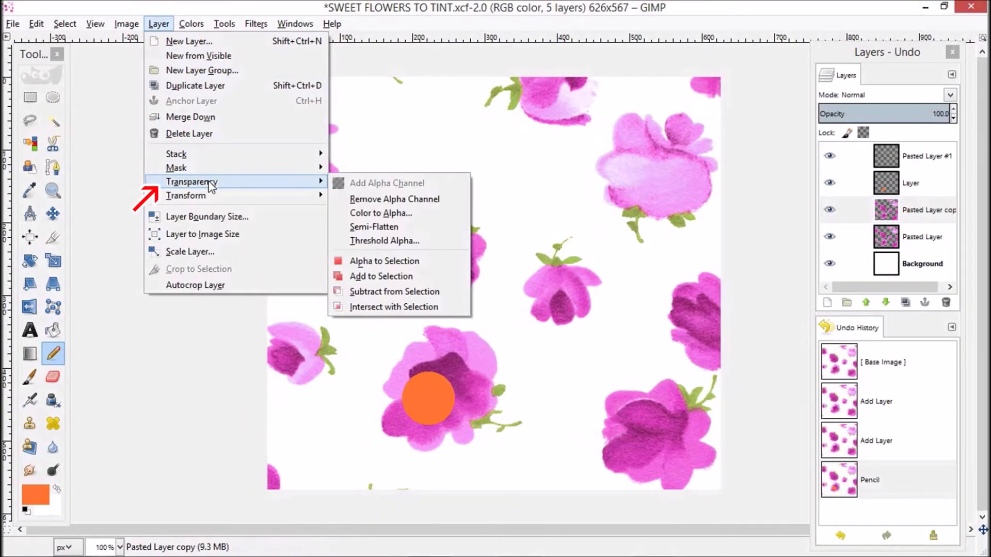
pyautogui.click(382, 261)
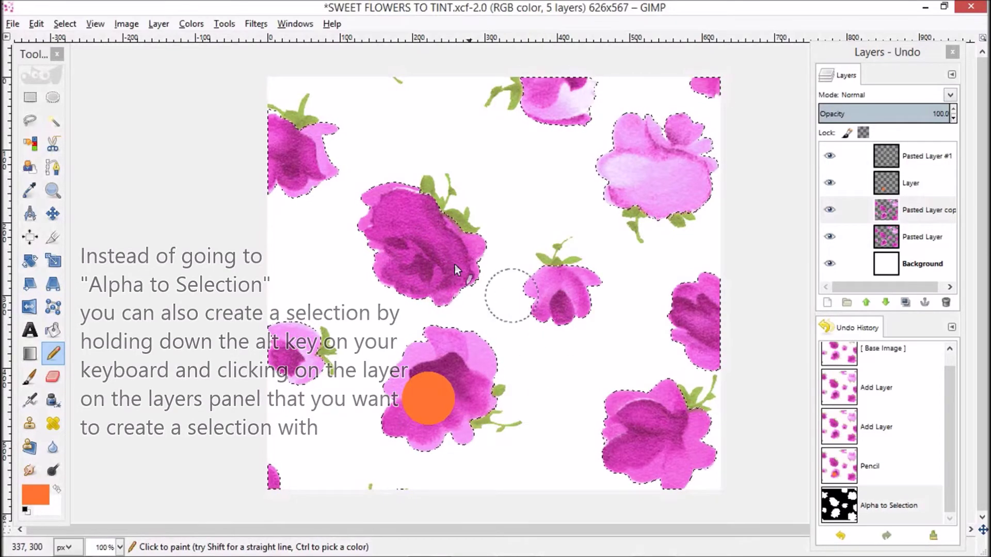
pyautogui.click(35, 24)
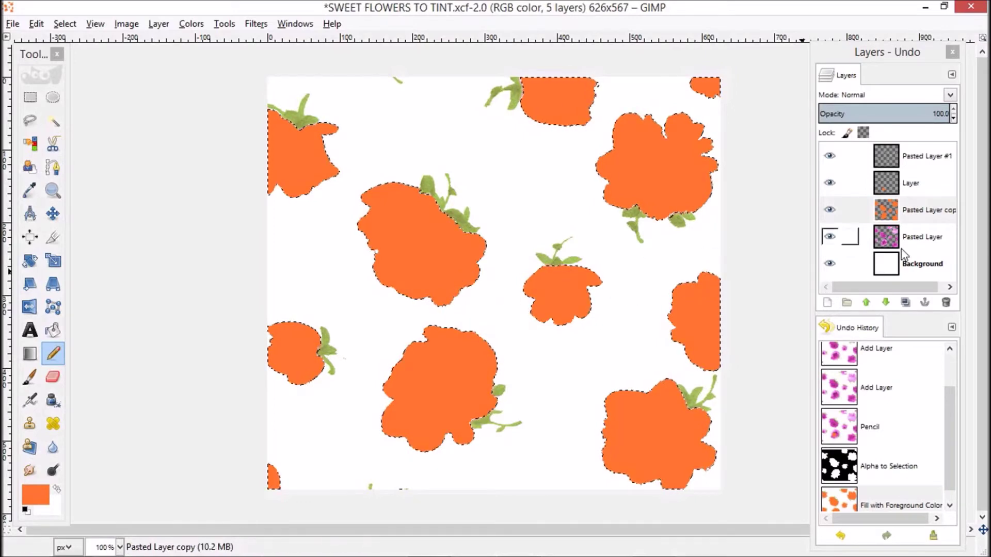
# Step: Set the mode of Pasted Layer copy to Color and merge it down into Pasted Layer
pyautogui.click(906, 64)
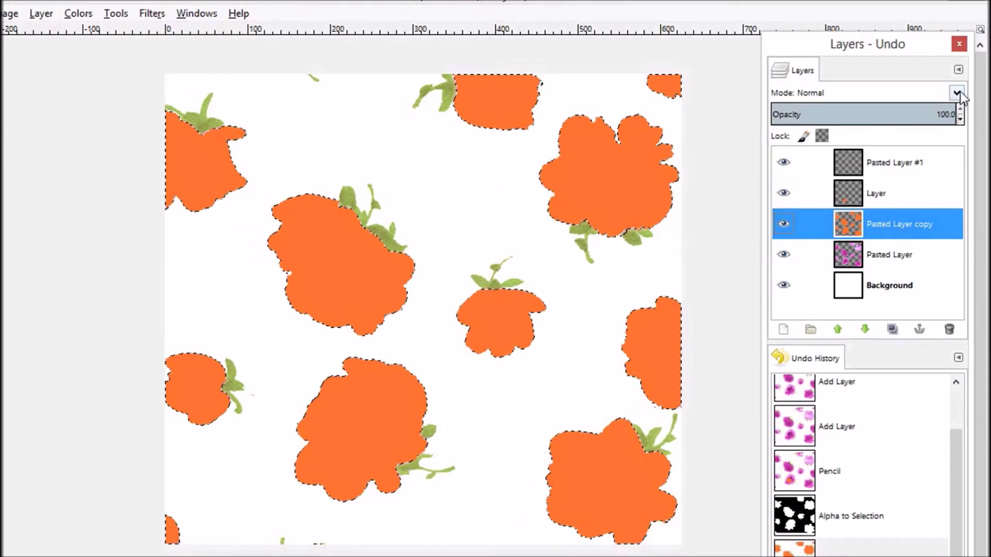
pyautogui.click(959, 93)
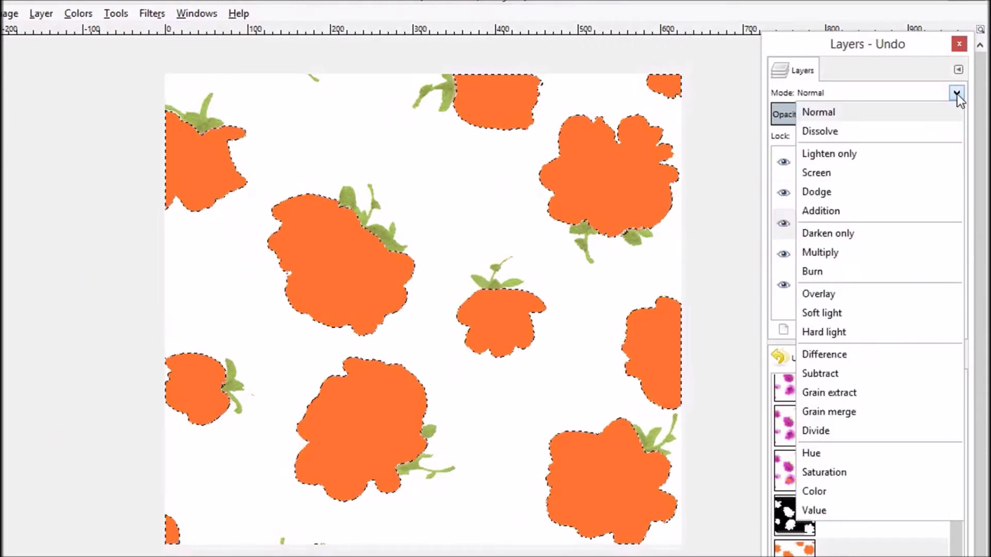
pyautogui.click(821, 491)
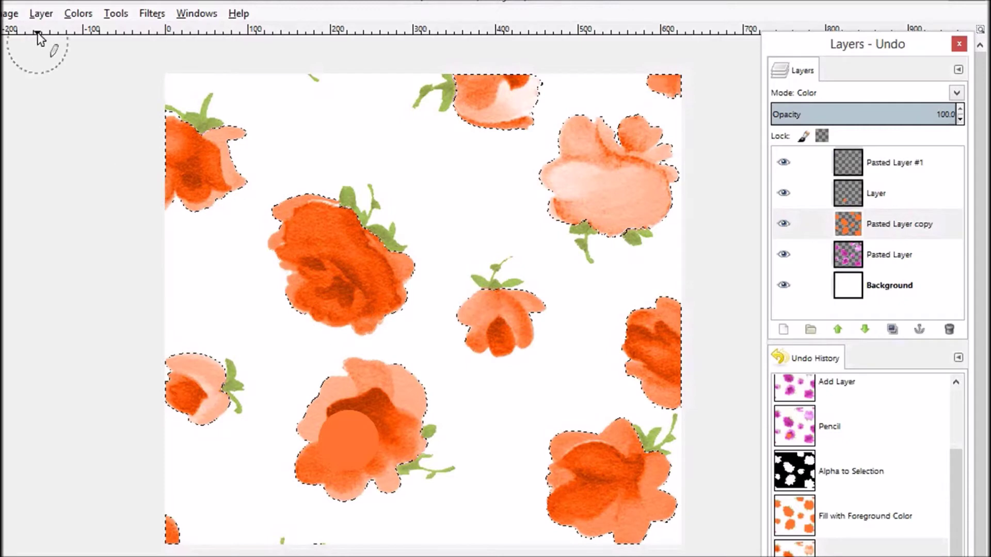
pyautogui.click(40, 13)
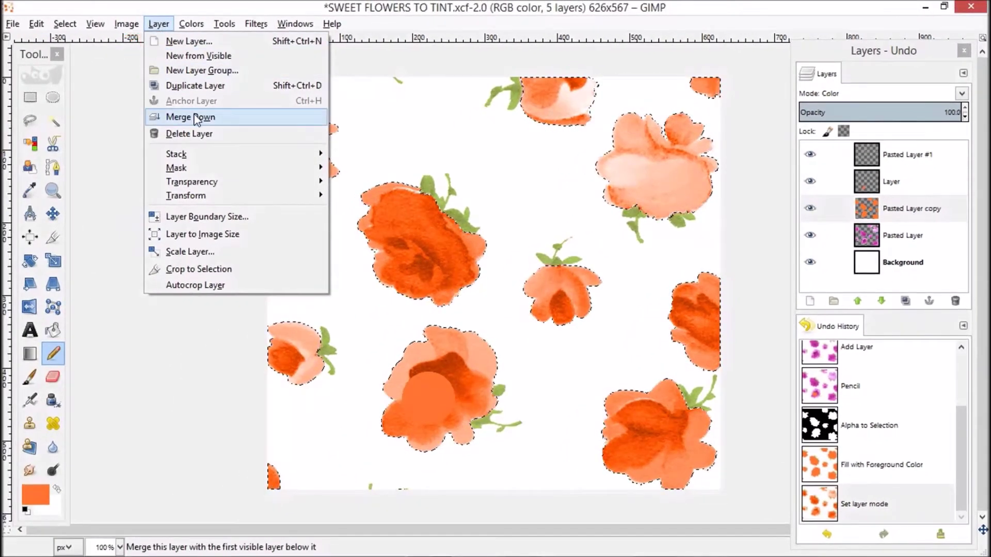
pyautogui.click(194, 117)
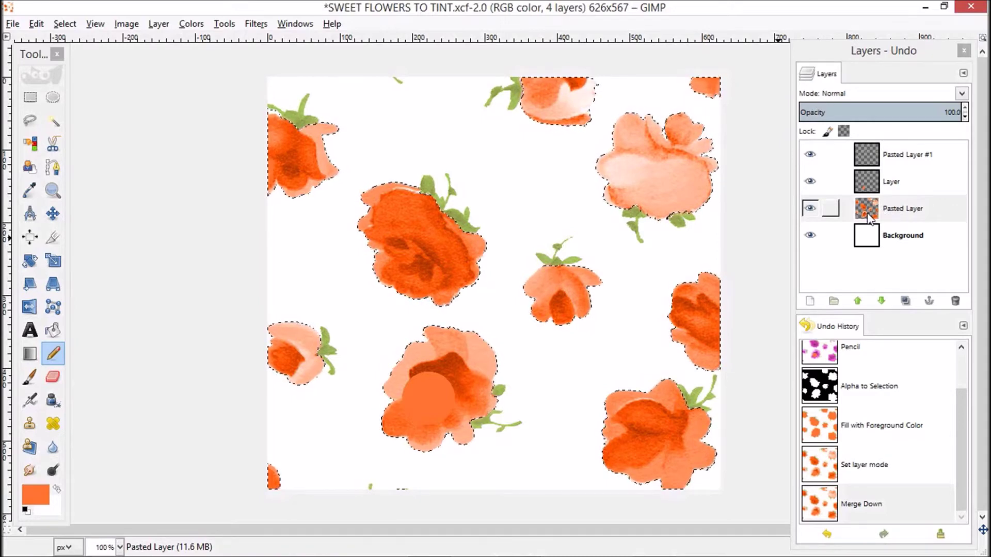
# Step: Apply a Hue-Saturation adjustment to Pasted Layer with lightness 7 and saturation -7
pyautogui.click(915, 209)
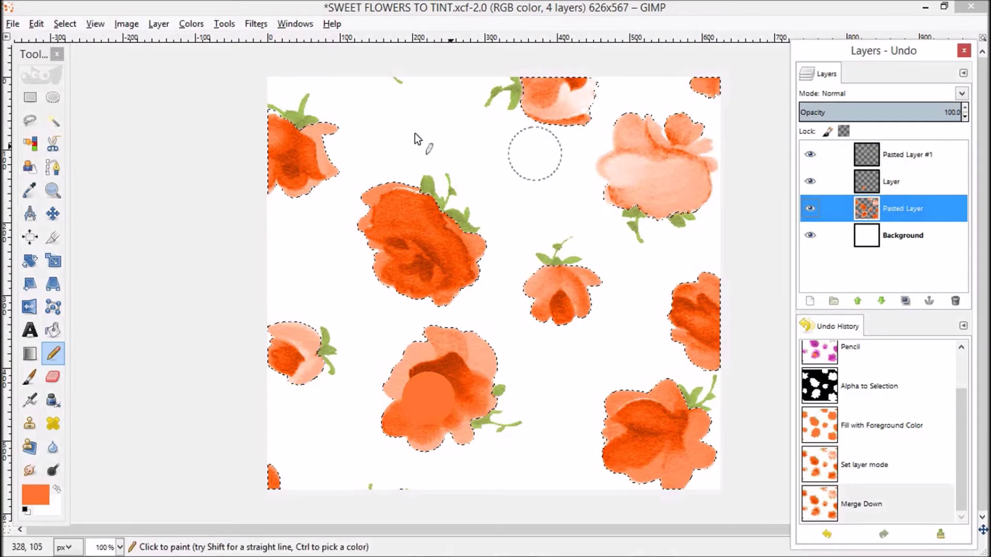
pyautogui.click(190, 24)
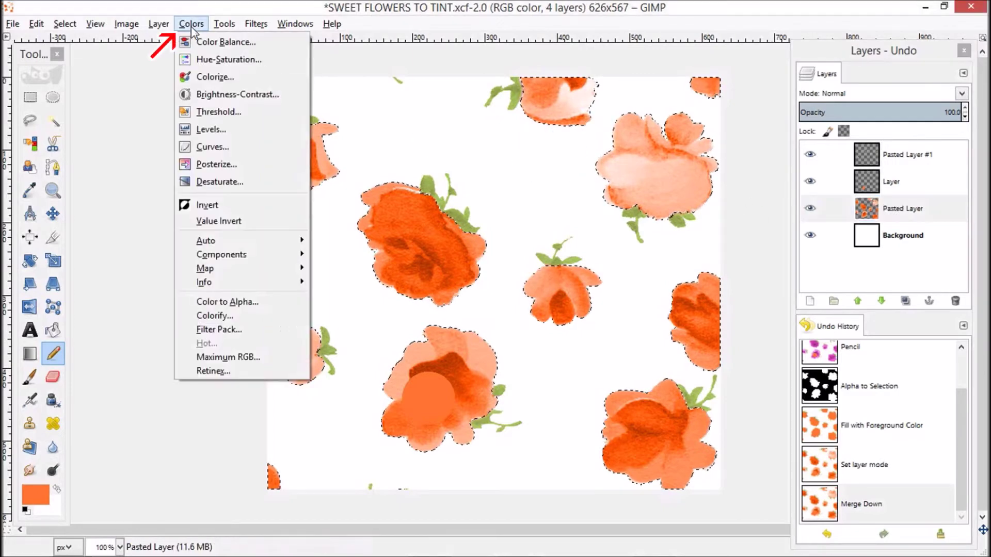
pyautogui.click(201, 60)
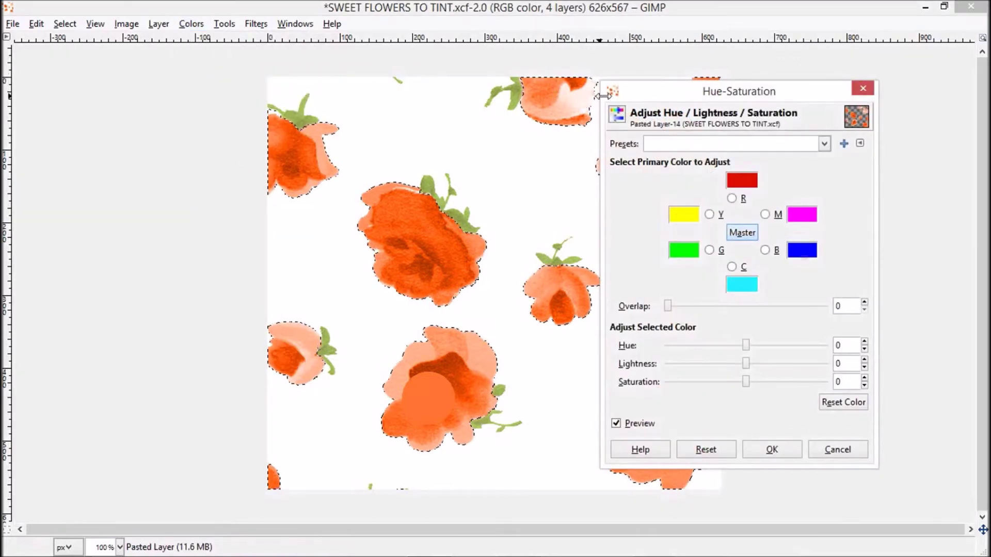
pyautogui.moveTo(649, 99); pyautogui.dragTo(585, 101)
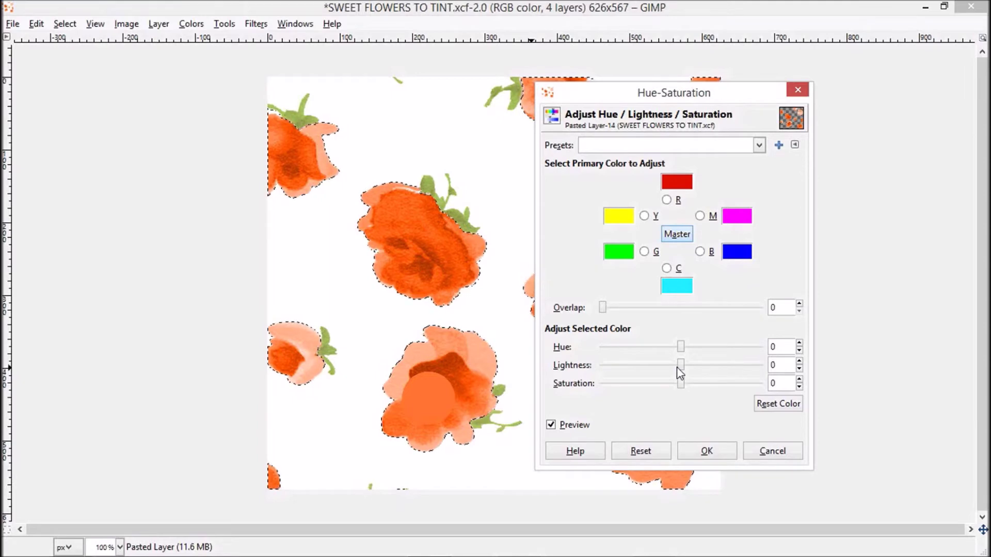
pyautogui.moveTo(681, 367); pyautogui.dragTo(690, 365)
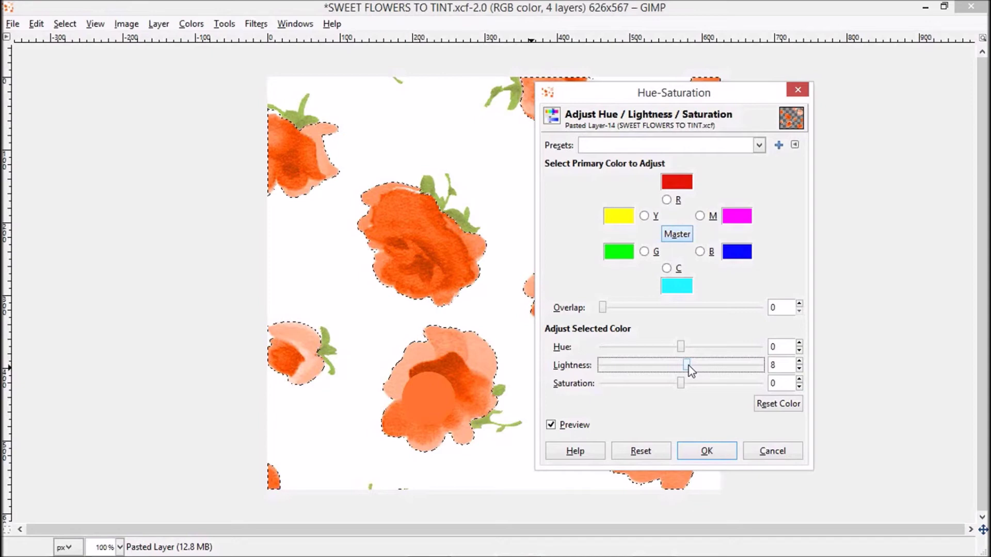
pyautogui.click(681, 384)
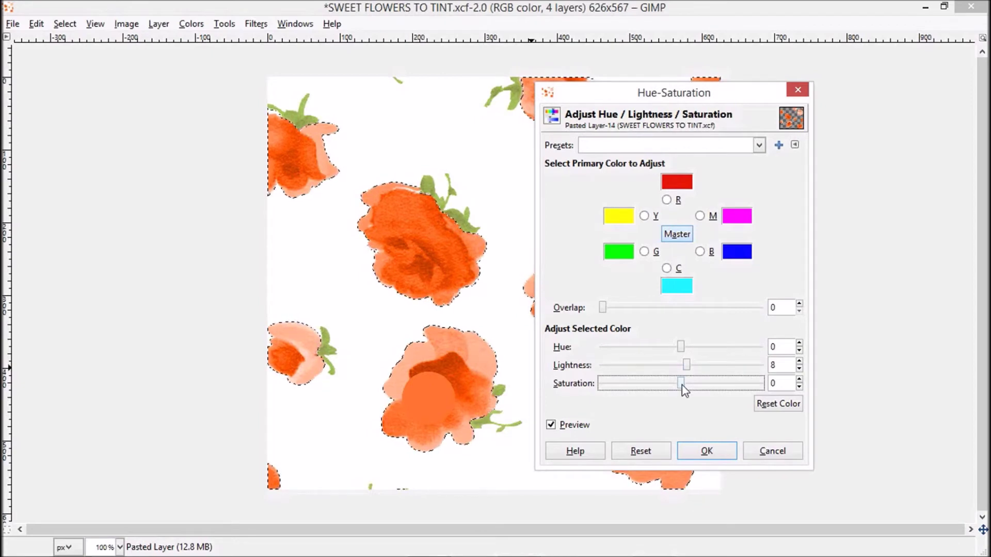
pyautogui.moveTo(682, 385); pyautogui.dragTo(676, 383)
pyautogui.click(686, 365)
pyautogui.moveTo(686, 366); pyautogui.dragTo(685, 366)
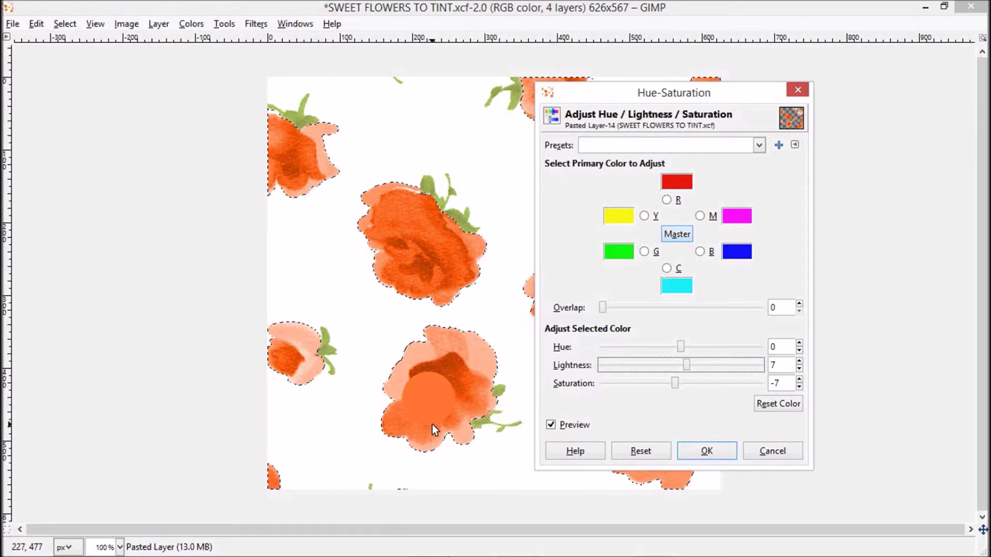
pyautogui.click(711, 450)
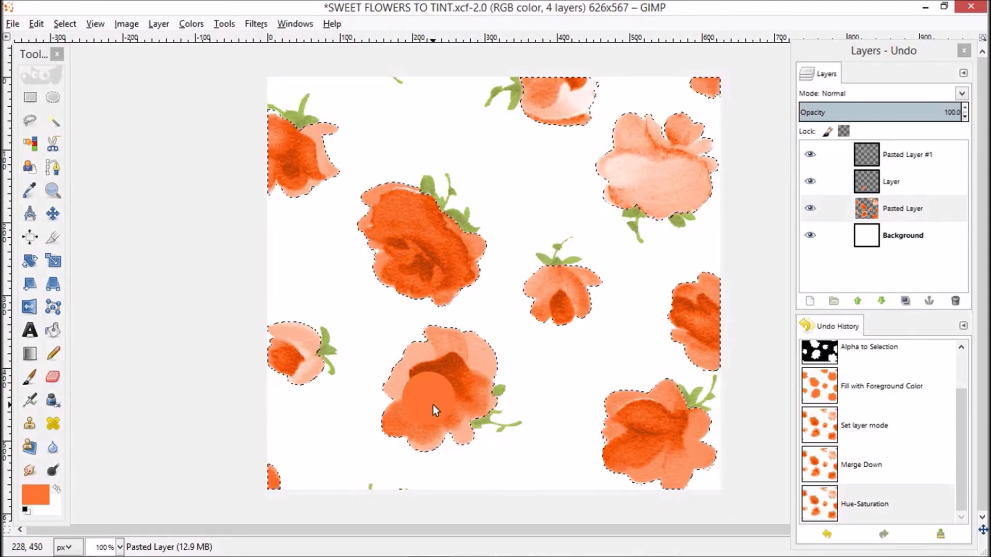
# Step: Delete the layer holding the orange reference dot and clear the flower selection
pyautogui.click(868, 177)
pyautogui.moveTo(867, 182)
pyautogui.mouseDown()
pyautogui.moveTo(900, 192)
pyautogui.moveTo(955, 299)
pyautogui.mouseUp()
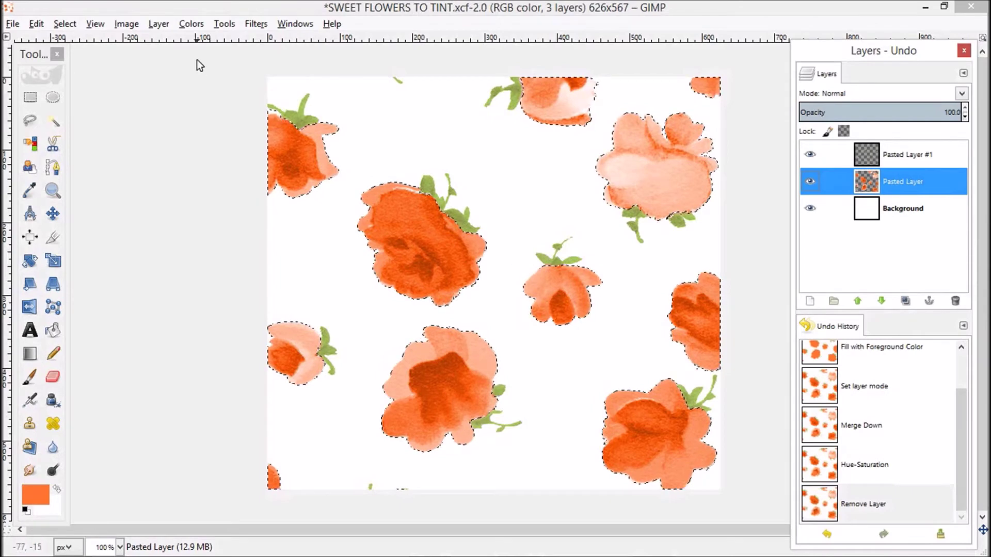
pyautogui.click(65, 24)
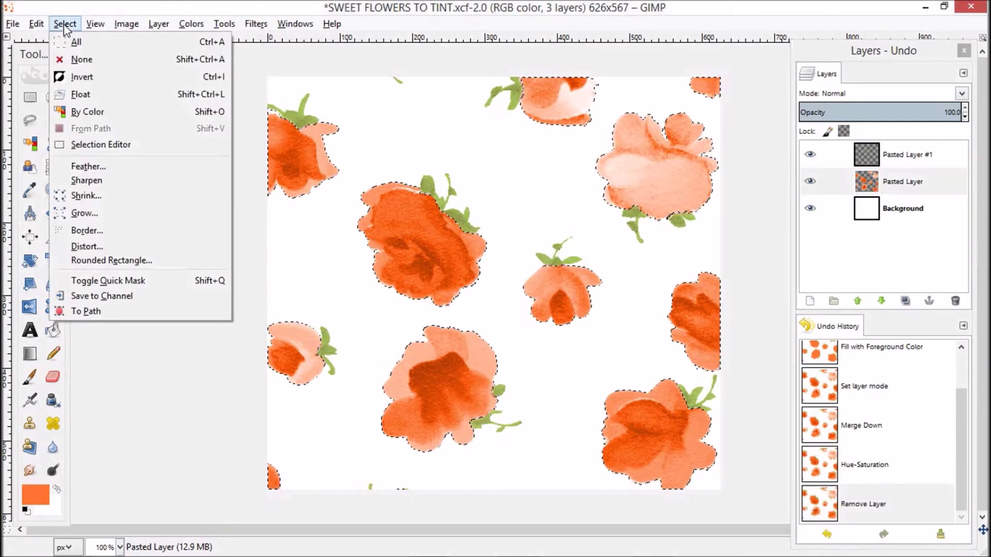
pyautogui.click(86, 61)
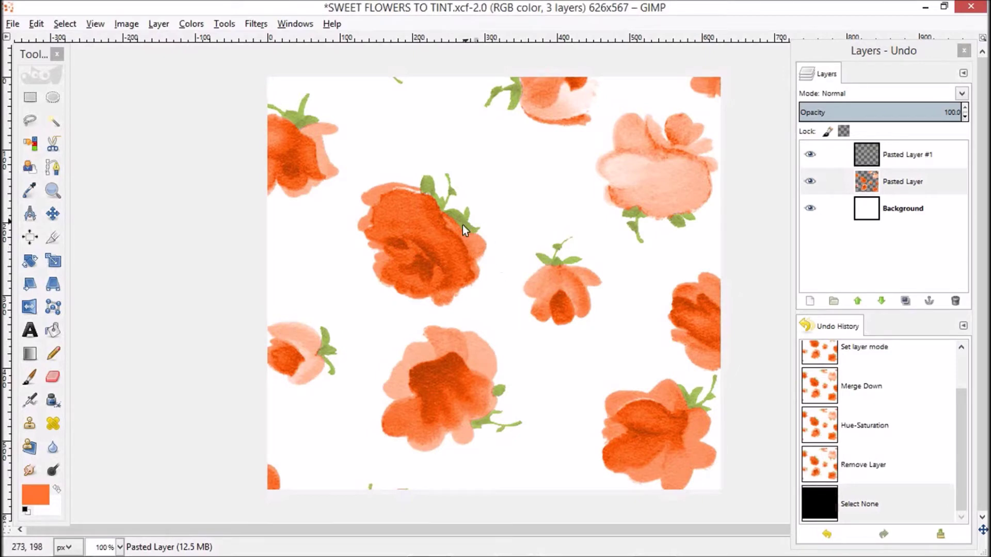
# Step: Save the image under the new name SWEET FLOWERS adj.xcf in the "sweet flowers to tint in layers" folder
pyautogui.click(12, 24)
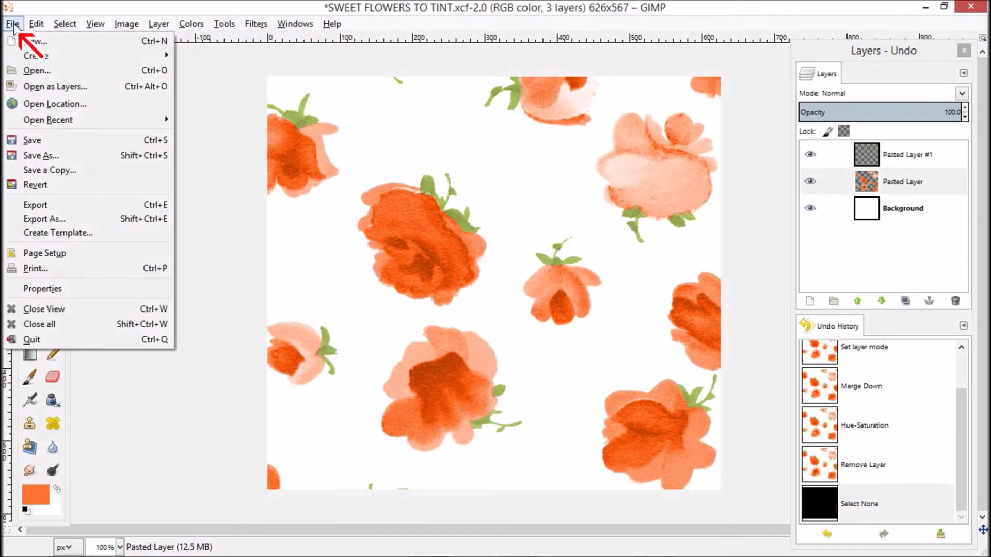
pyautogui.click(53, 155)
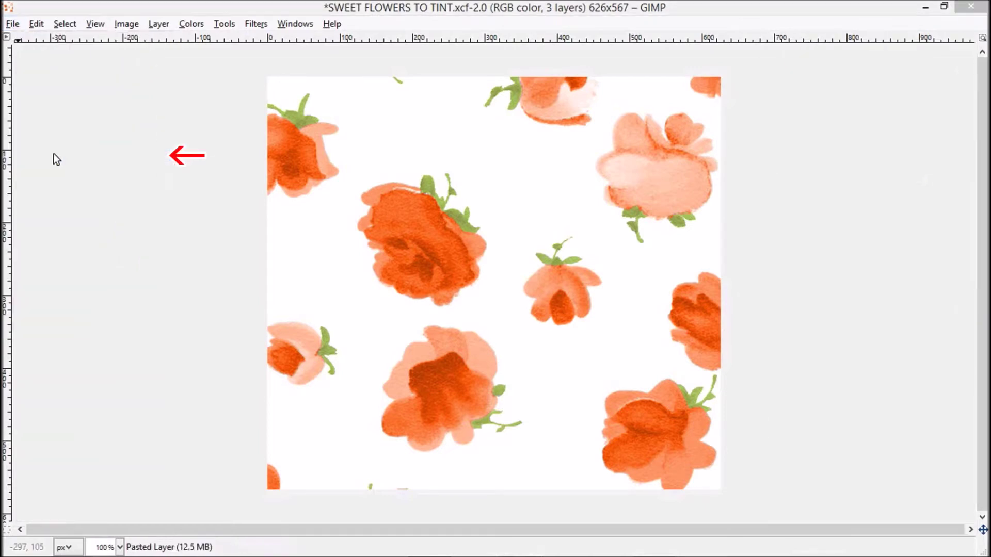
pyautogui.click(298, 98)
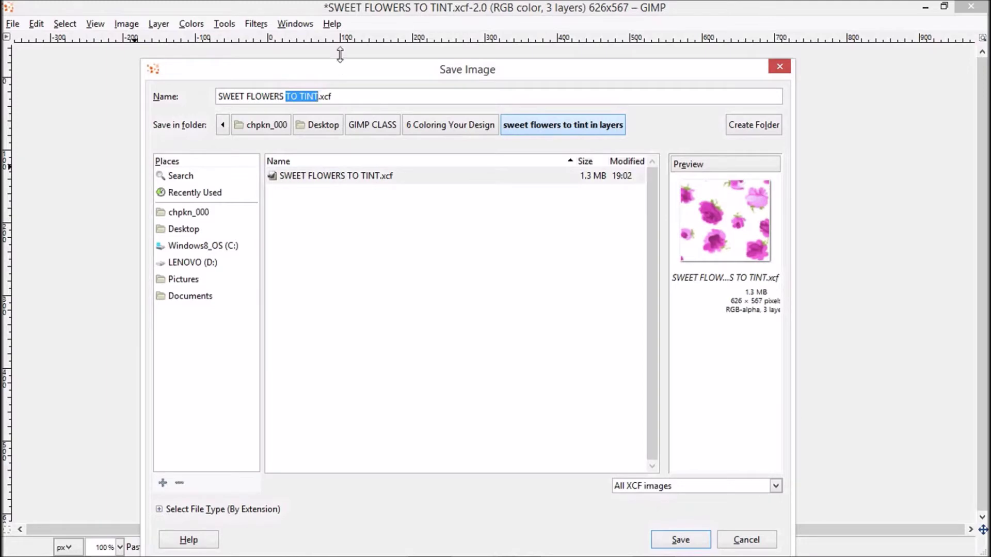
pyautogui.write('ad')
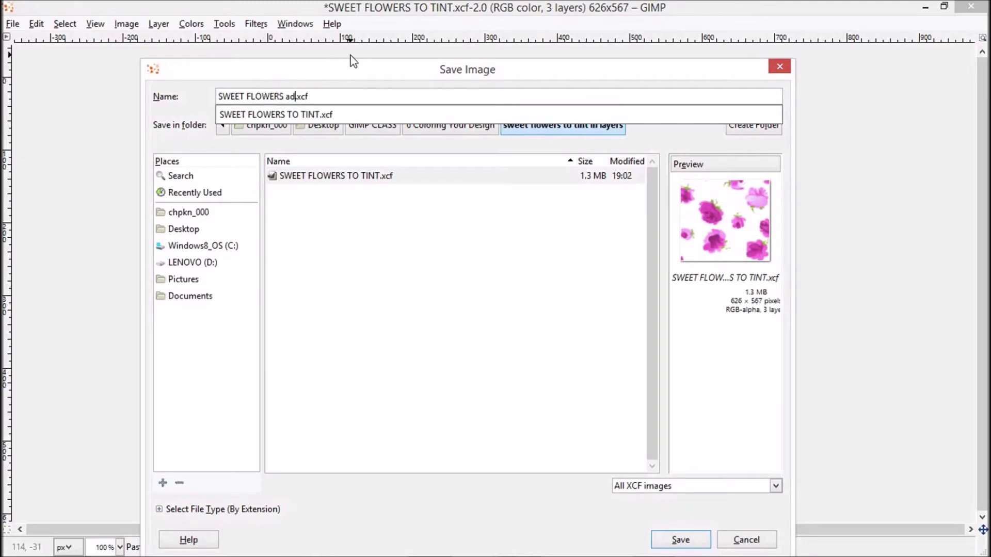
pyautogui.write('j')
pyautogui.click(697, 541)
pyautogui.click(680, 540)
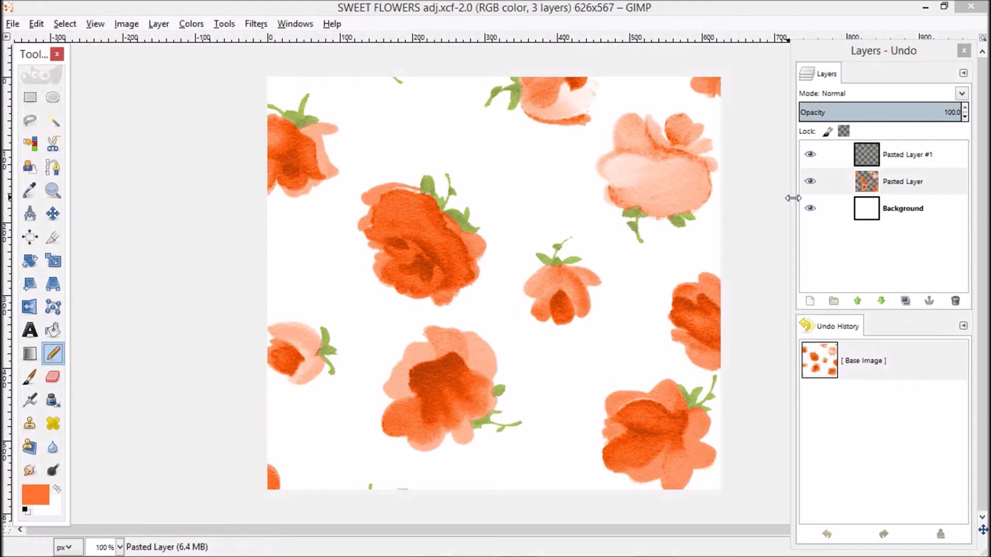
# Step: Configure Select by Color for Pasted Layer with a feather radius of 5.9 and a threshold of 22.4
pyautogui.click(911, 181)
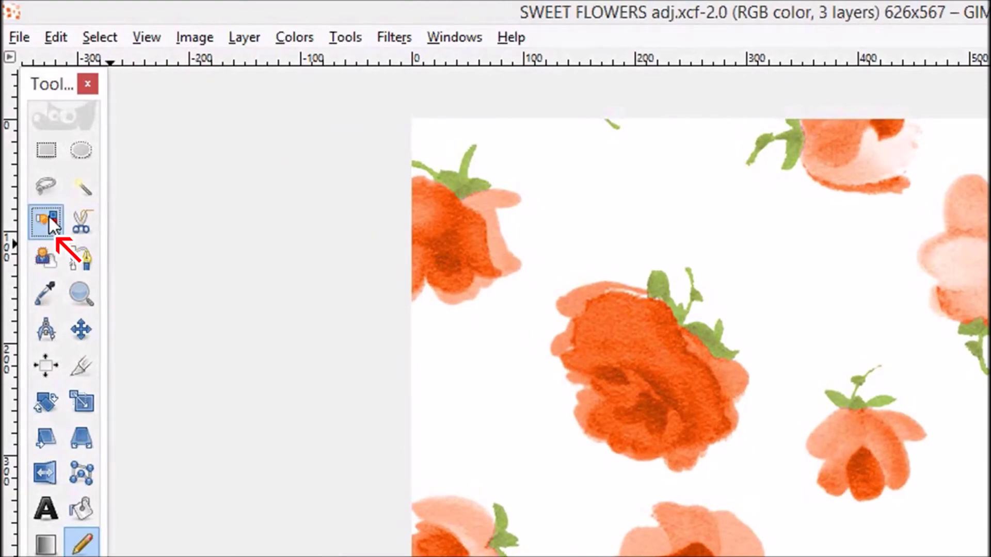
pyautogui.doubleClick(48, 217)
pyautogui.moveTo(76, 71); pyautogui.dragTo(329, 176)
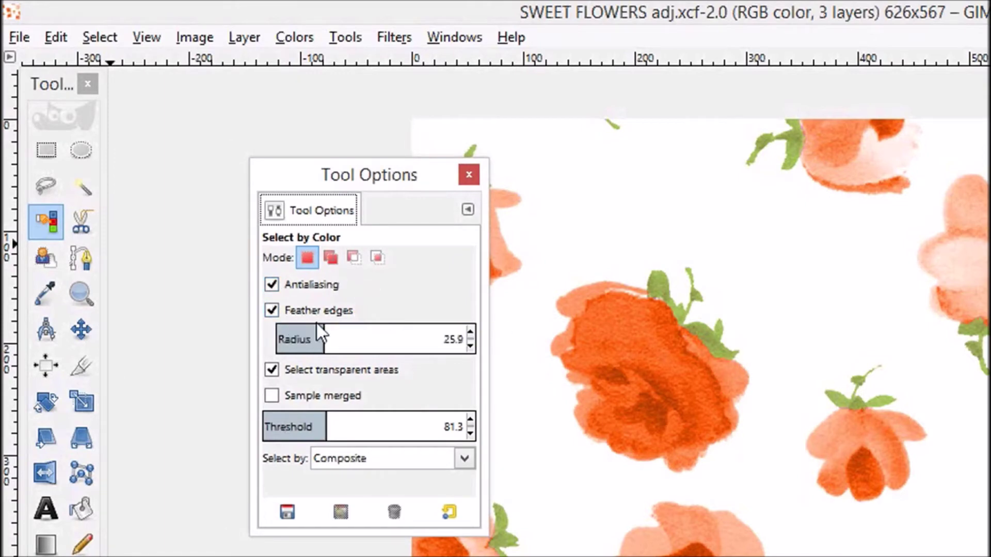
pyautogui.moveTo(323, 340); pyautogui.dragTo(286, 339)
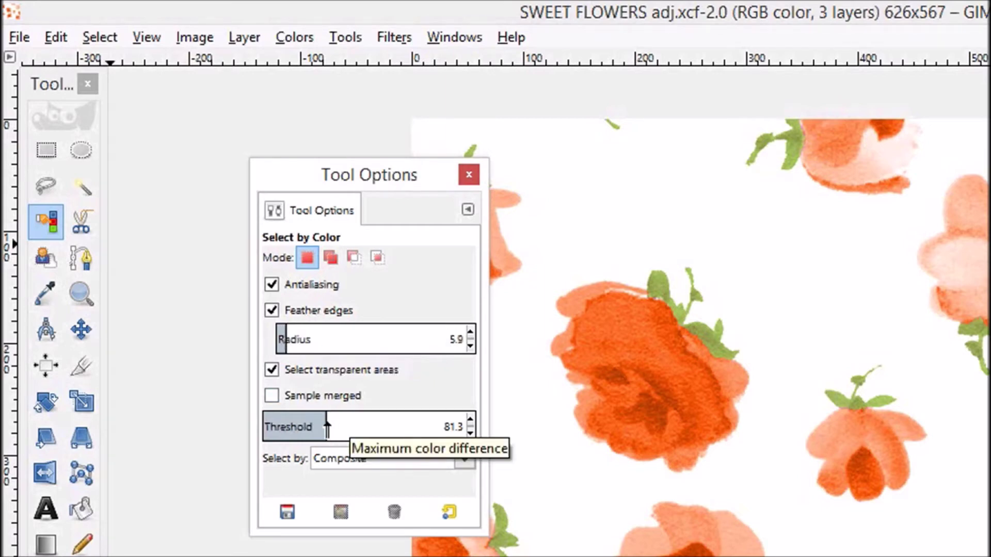
pyautogui.moveTo(327, 426); pyautogui.dragTo(280, 427)
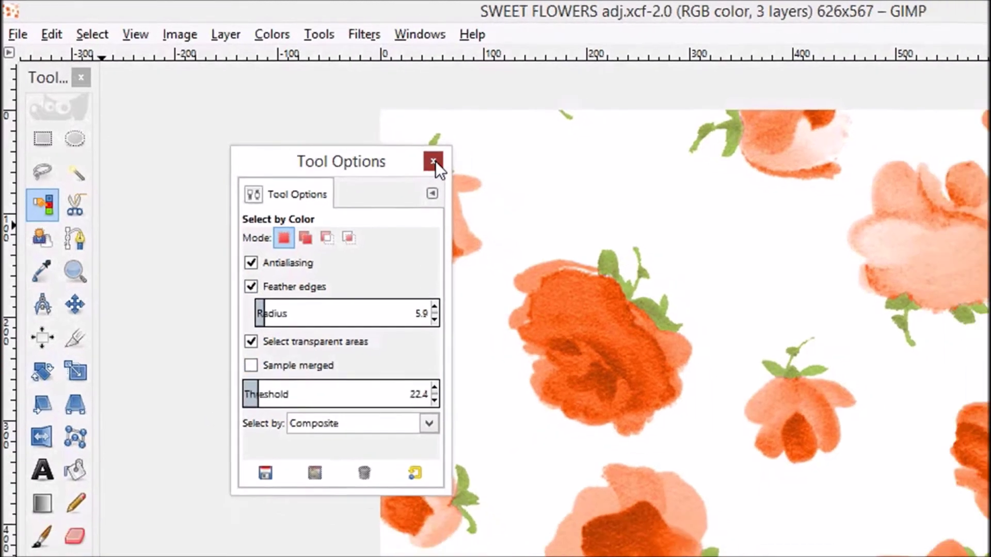
pyautogui.click(469, 175)
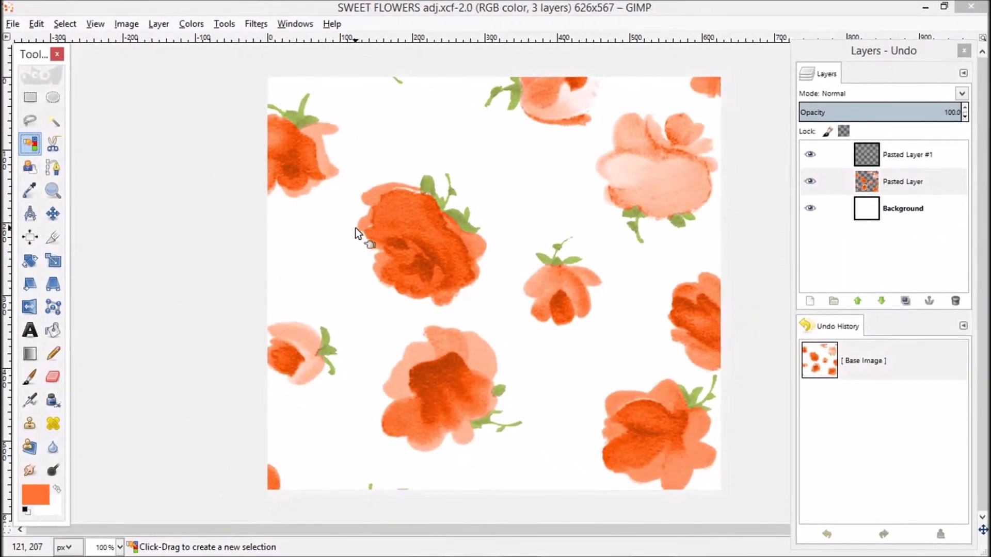
# Step: Apply Hue-Saturation to the color-selected dark flower centers with hue -10, lightness -39 and saturation 21, and clear the selection
pyautogui.click(420, 257)
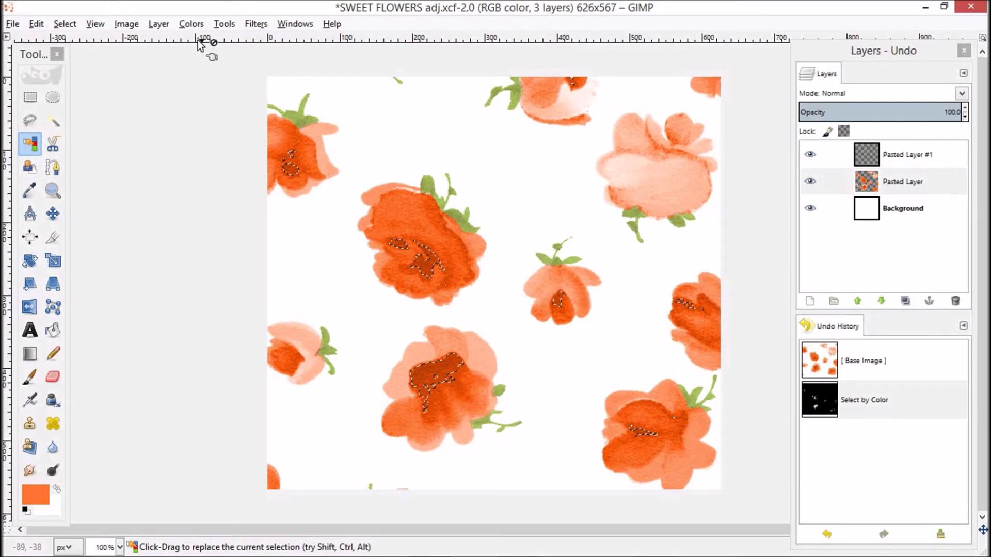
pyautogui.click(198, 25)
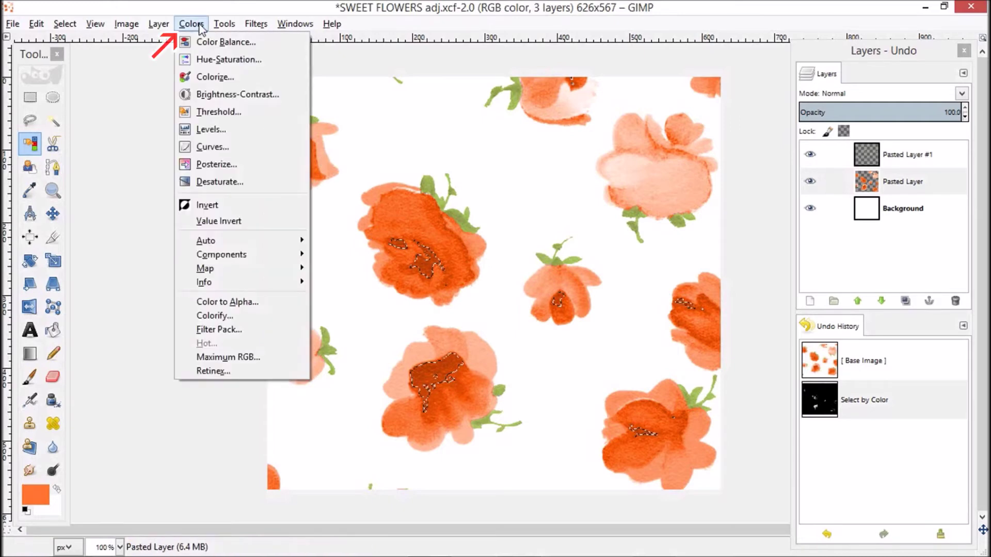
pyautogui.click(225, 62)
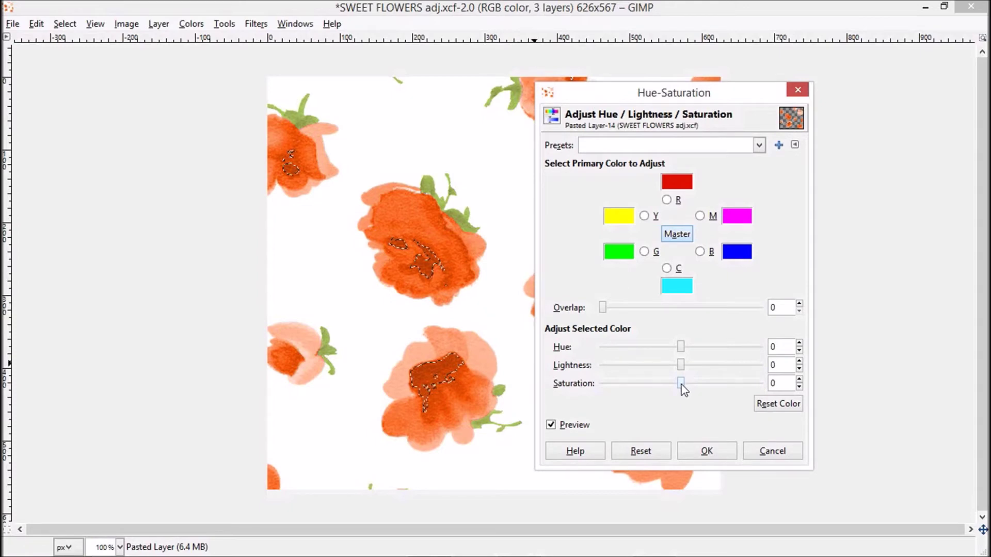
pyautogui.moveTo(681, 384); pyautogui.dragTo(659, 364)
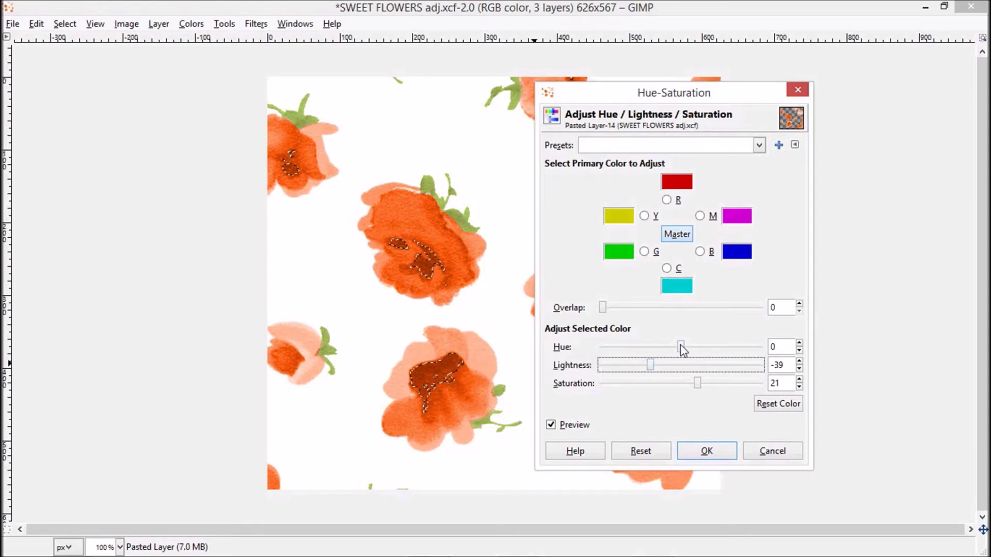
pyautogui.moveTo(680, 348); pyautogui.dragTo(676, 349)
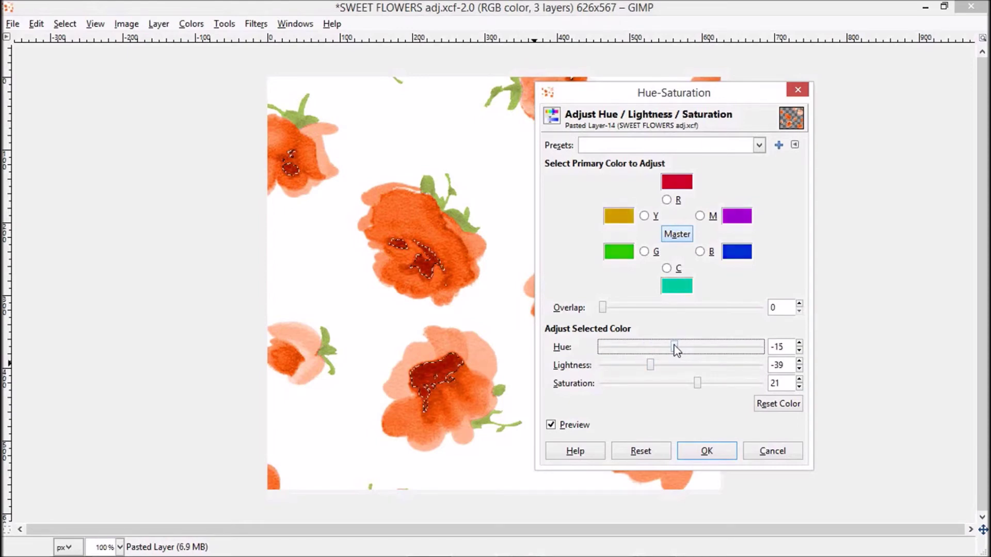
pyautogui.moveTo(678, 350); pyautogui.dragTo(678, 350)
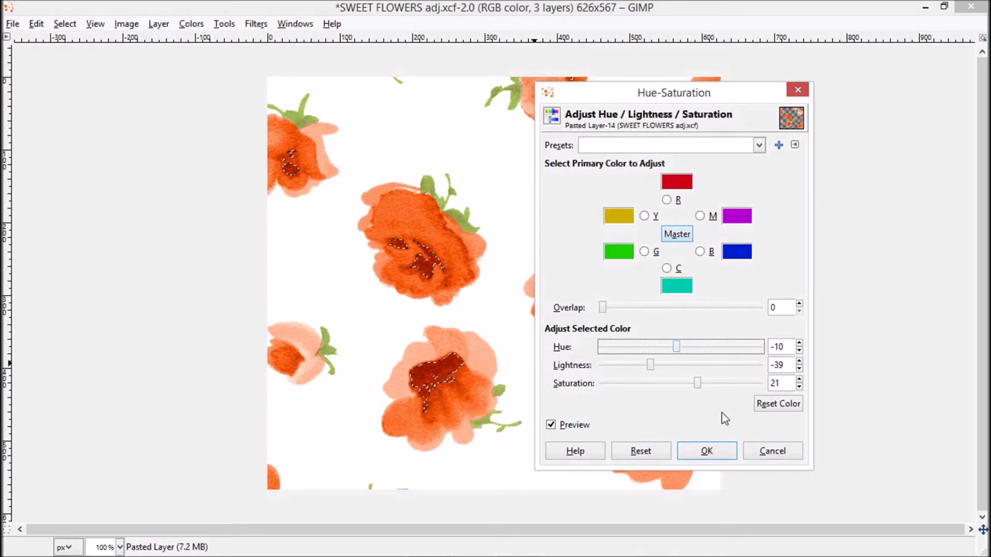
pyautogui.click(708, 450)
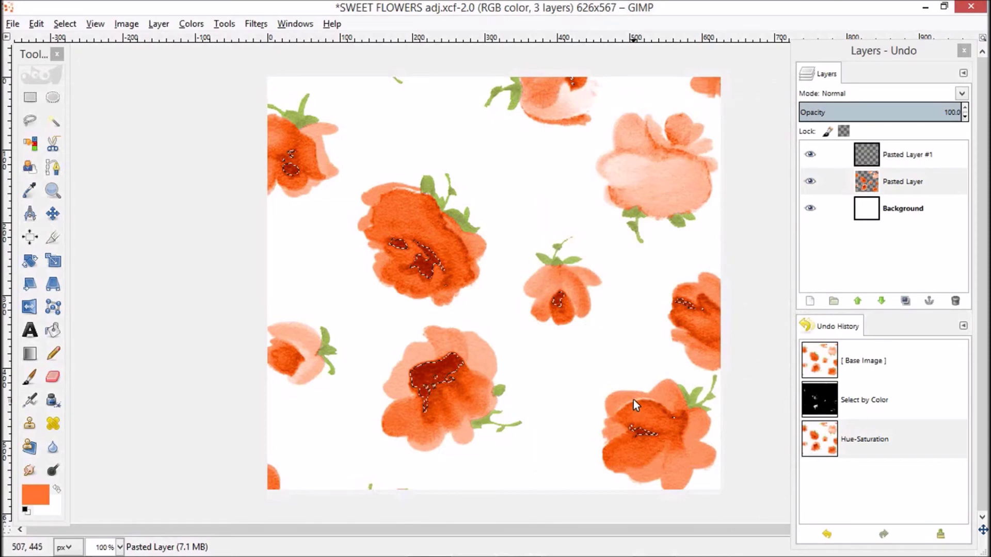
pyautogui.click(65, 24)
pyautogui.click(80, 60)
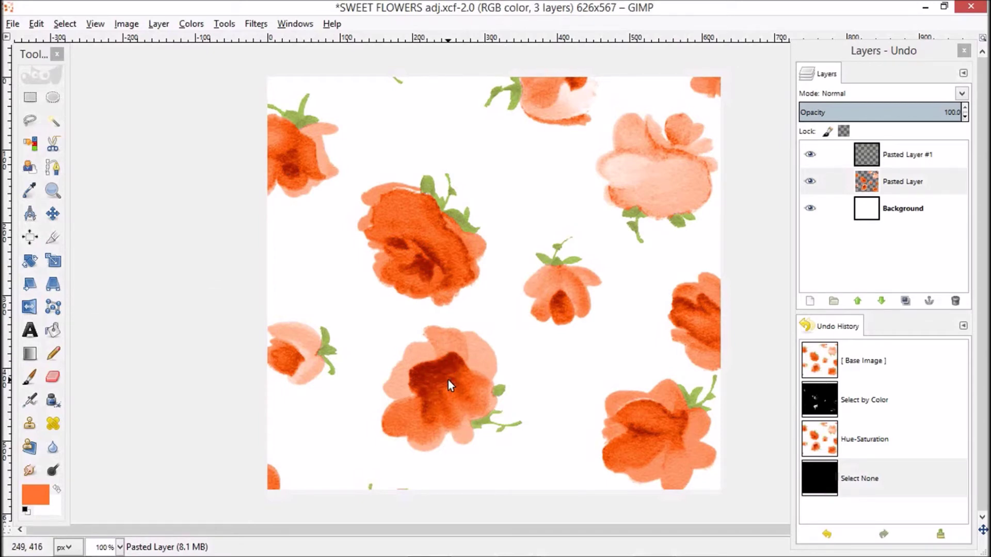
# Step: Apply Hue-Saturation to the color-selected palest petal areas with hue 20, lightness 6 and saturation 16, and clear the selection
pyautogui.hotkey('shift', 'o')
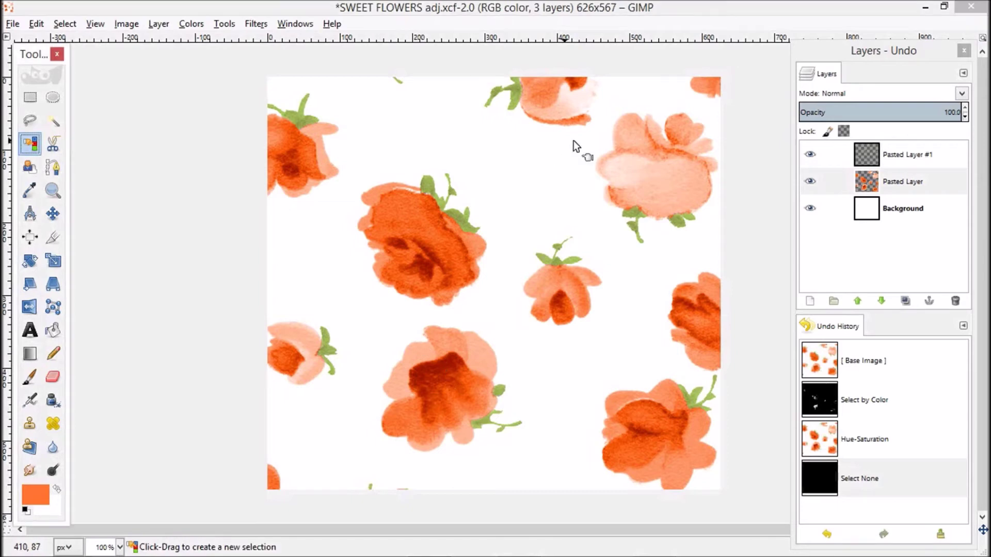
pyautogui.click(619, 169)
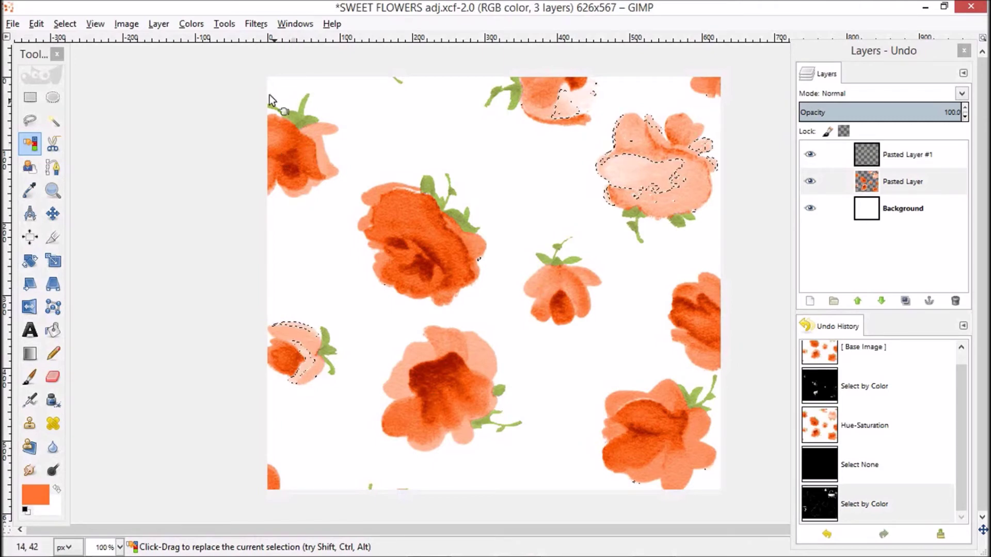
pyautogui.click(191, 24)
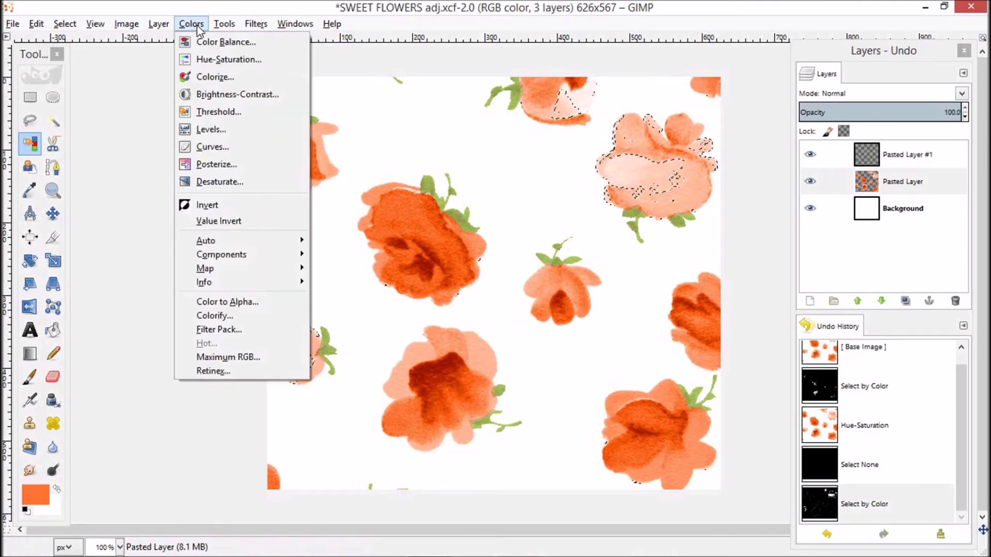
pyautogui.click(218, 61)
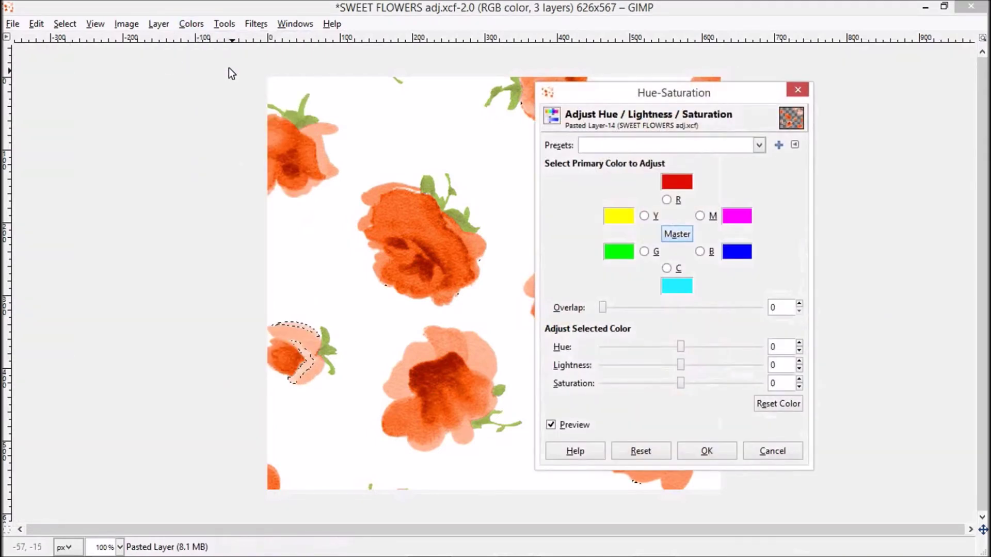
pyautogui.moveTo(598, 98); pyautogui.dragTo(221, 112)
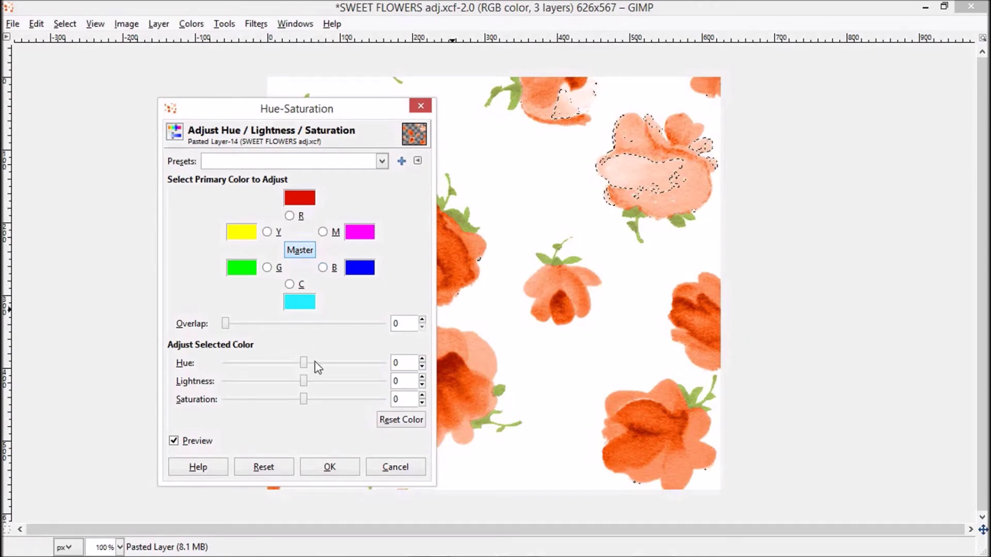
pyautogui.moveTo(304, 367); pyautogui.dragTo(313, 381)
pyautogui.click(304, 380)
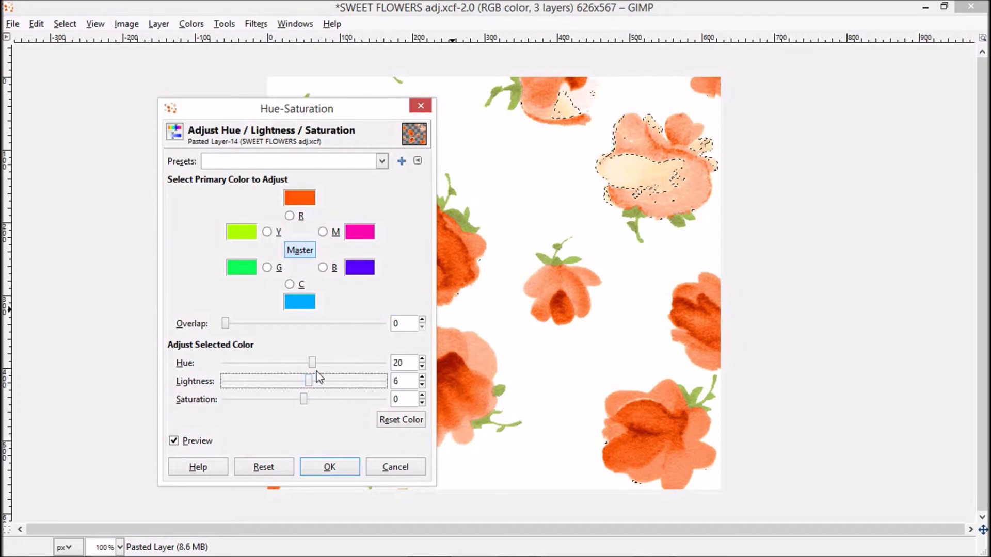
pyautogui.moveTo(307, 400); pyautogui.dragTo(318, 400)
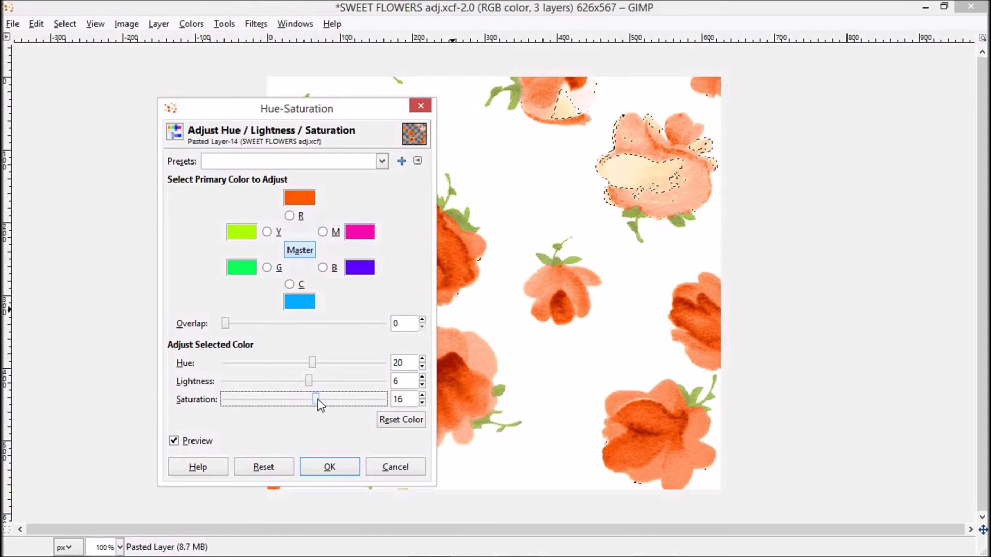
pyautogui.moveTo(361, 122); pyautogui.dragTo(242, 113)
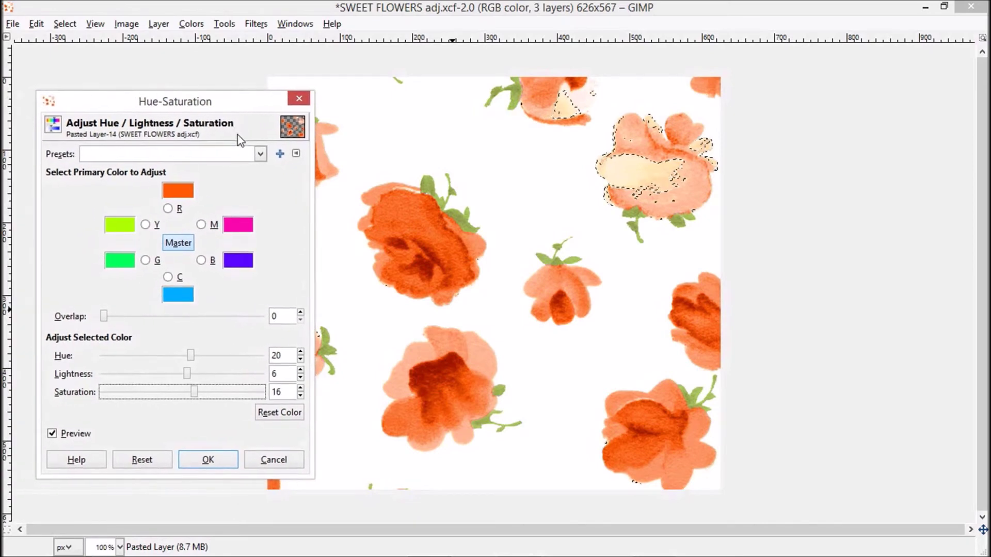
pyautogui.click(217, 459)
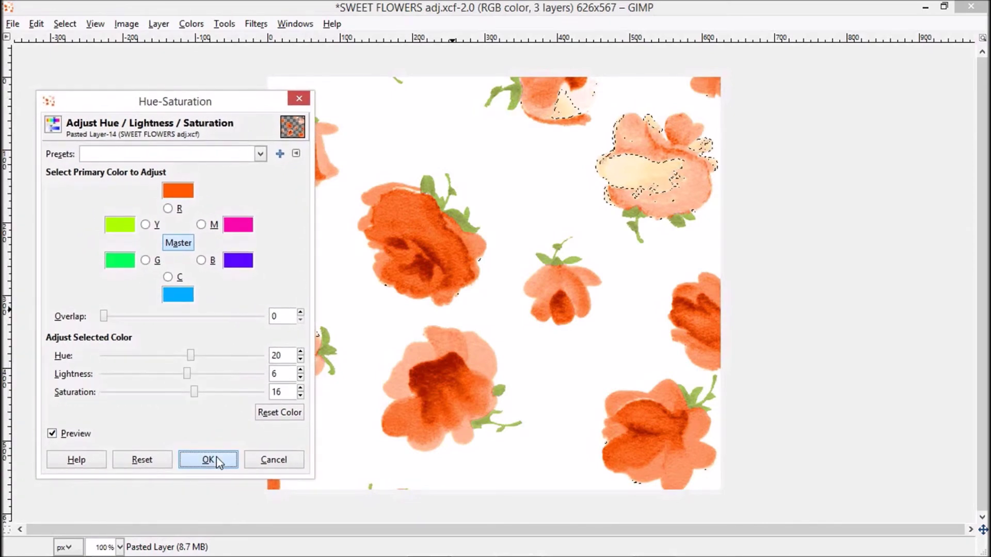
pyautogui.click(65, 24)
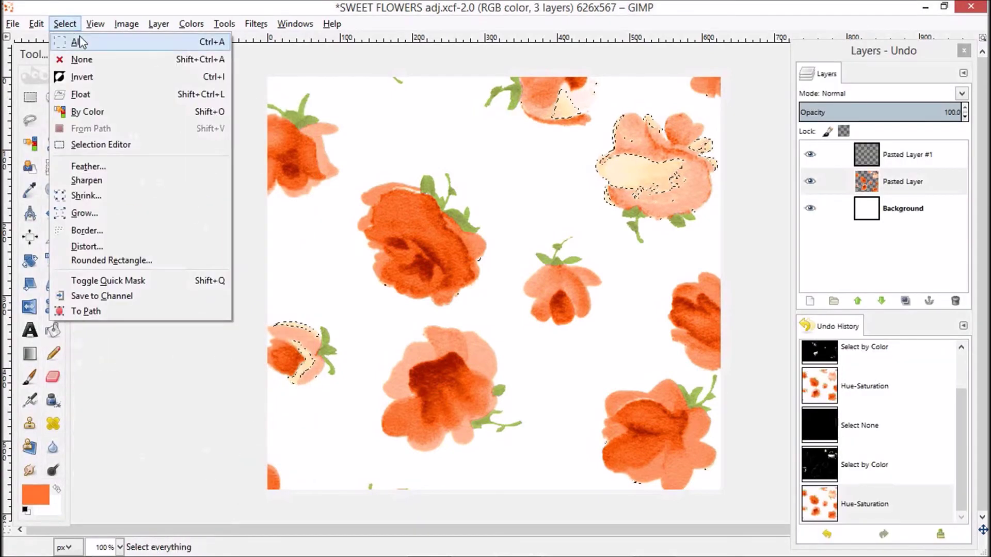
pyautogui.click(87, 60)
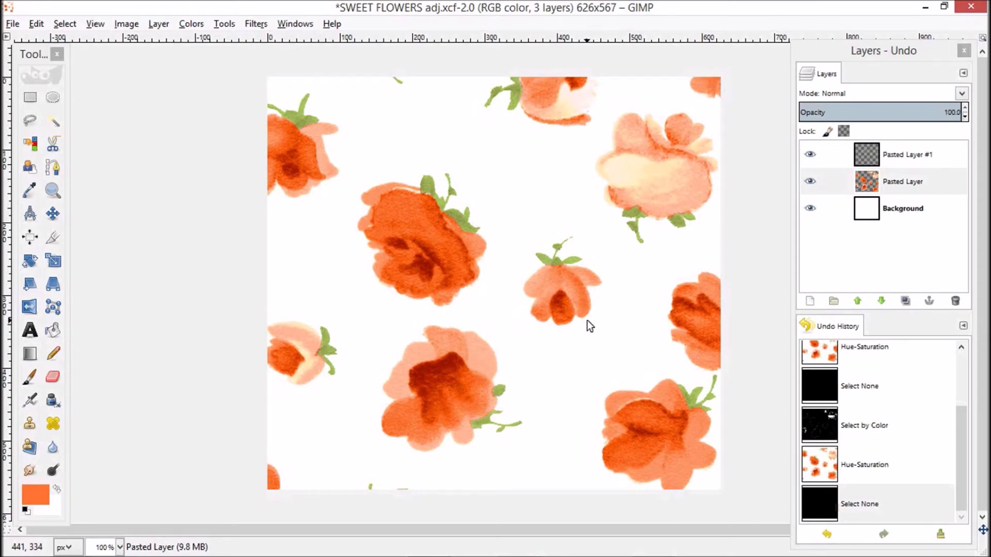
# Step: Shift the hue of the color-selected light orange petals by 10 with Hue-Saturation, and clear the selection
pyautogui.hotkey('shift', 'o')
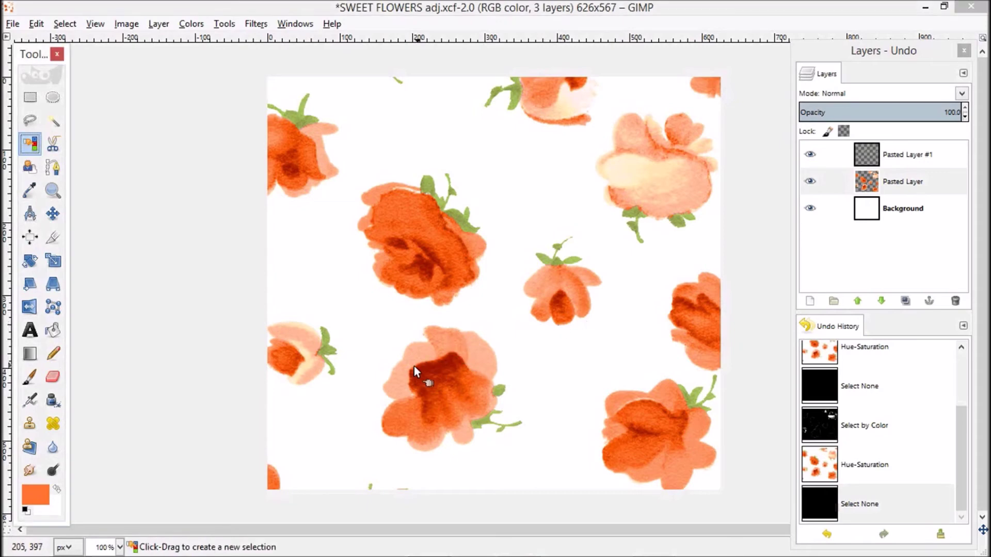
pyautogui.click(416, 356)
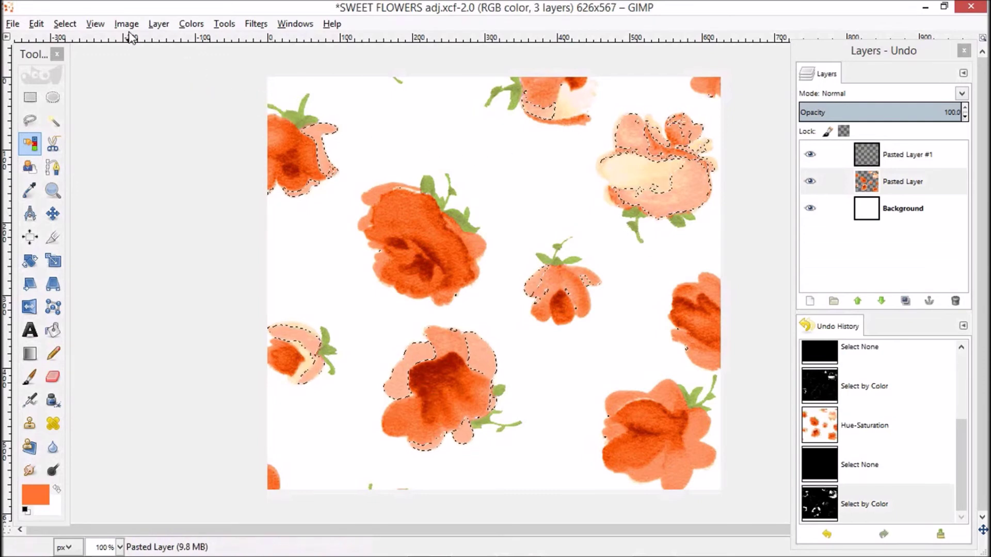
pyautogui.click(192, 24)
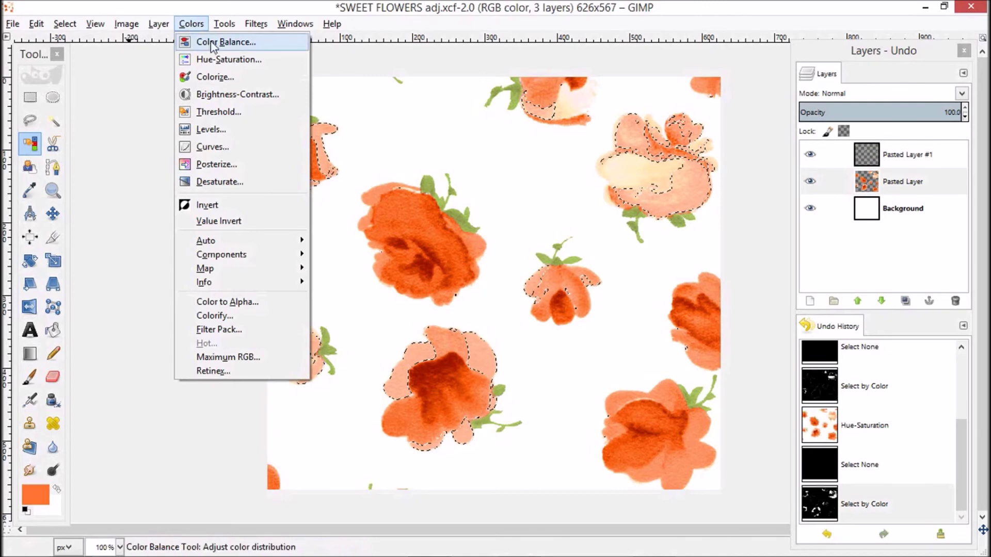
pyautogui.click(218, 57)
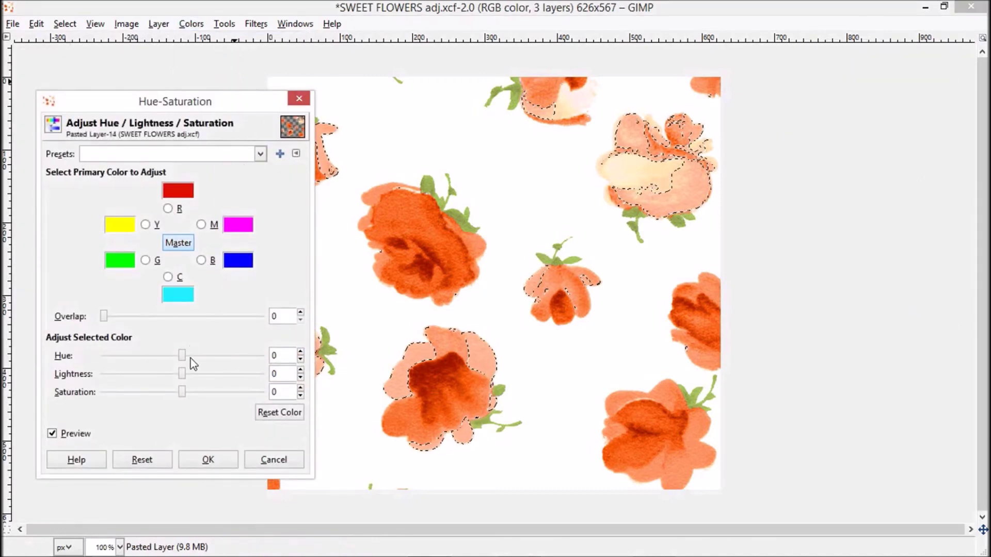
pyautogui.moveTo(183, 361); pyautogui.dragTo(189, 359)
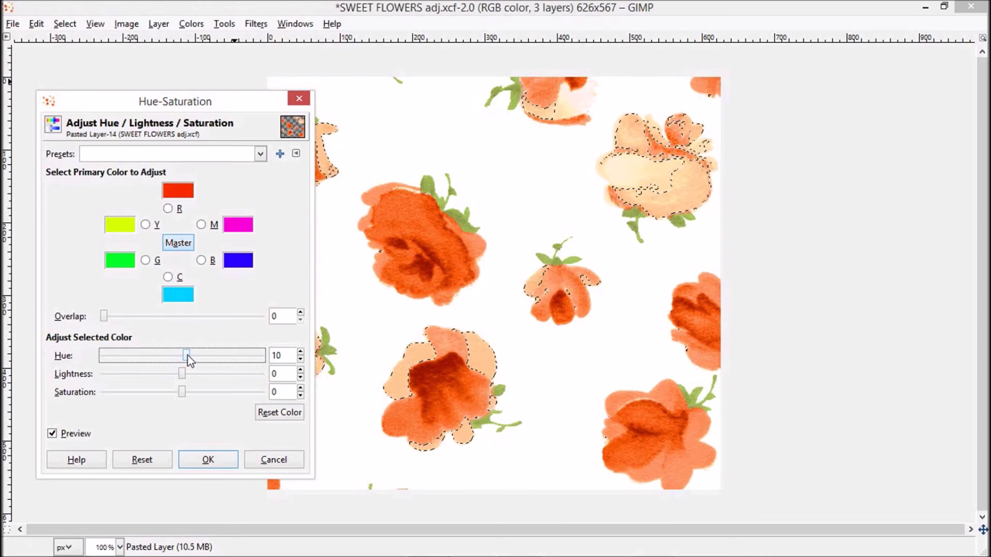
pyautogui.click(212, 459)
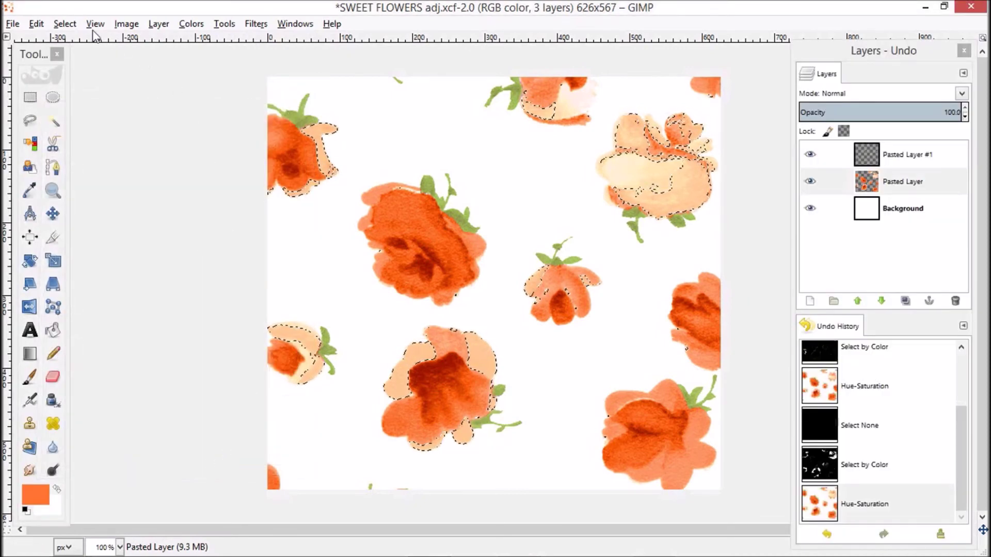
pyautogui.click(64, 23)
pyautogui.click(95, 59)
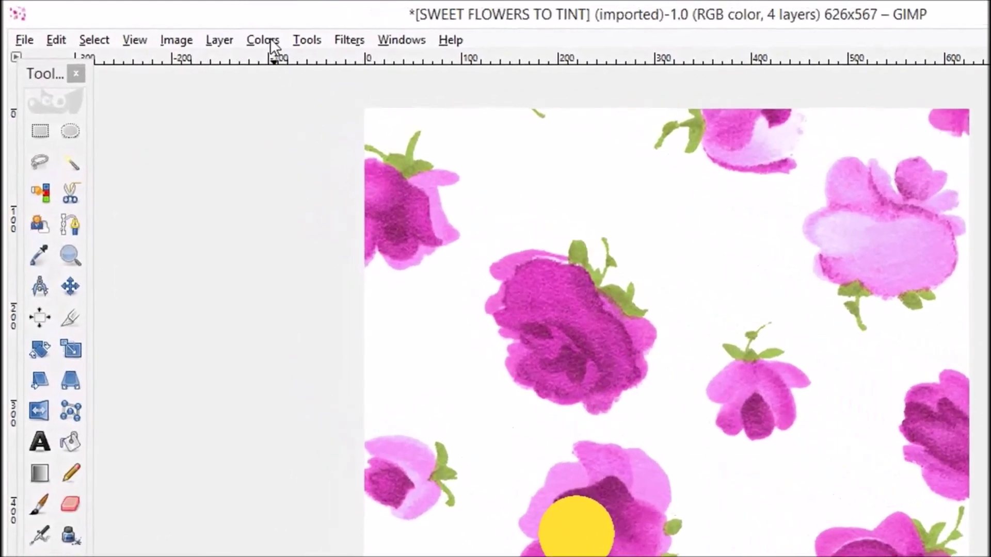
# Step: Tint the pink flower layer yellow with Colorize at hue 50, adjusting saturation and lightness to match the yellow reference circle
pyautogui.click(263, 40)
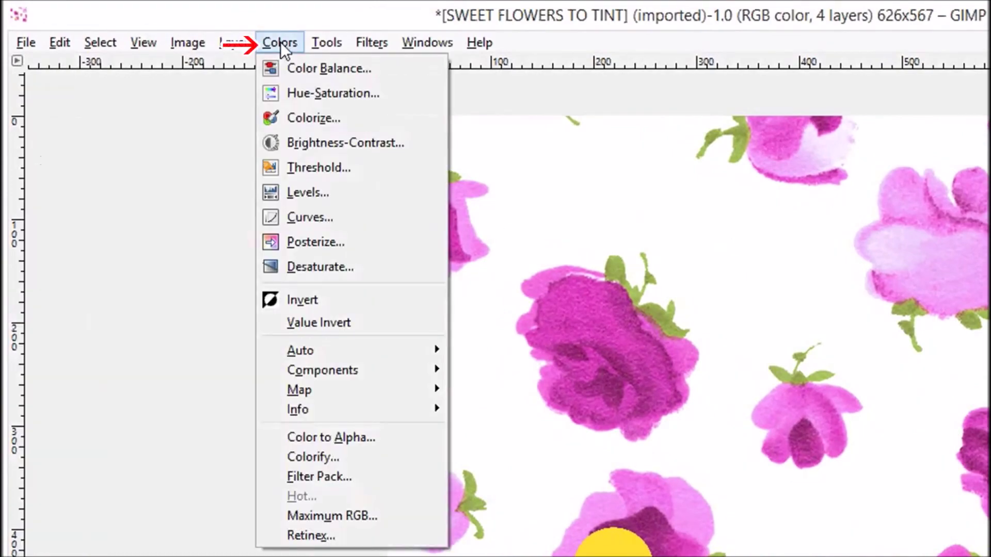
pyautogui.click(306, 118)
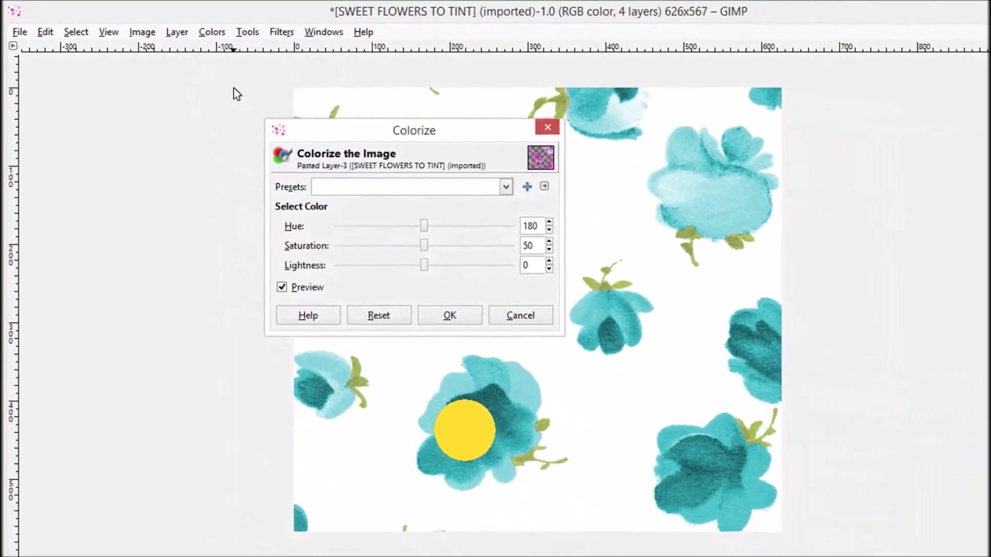
pyautogui.moveTo(398, 212); pyautogui.dragTo(335, 206)
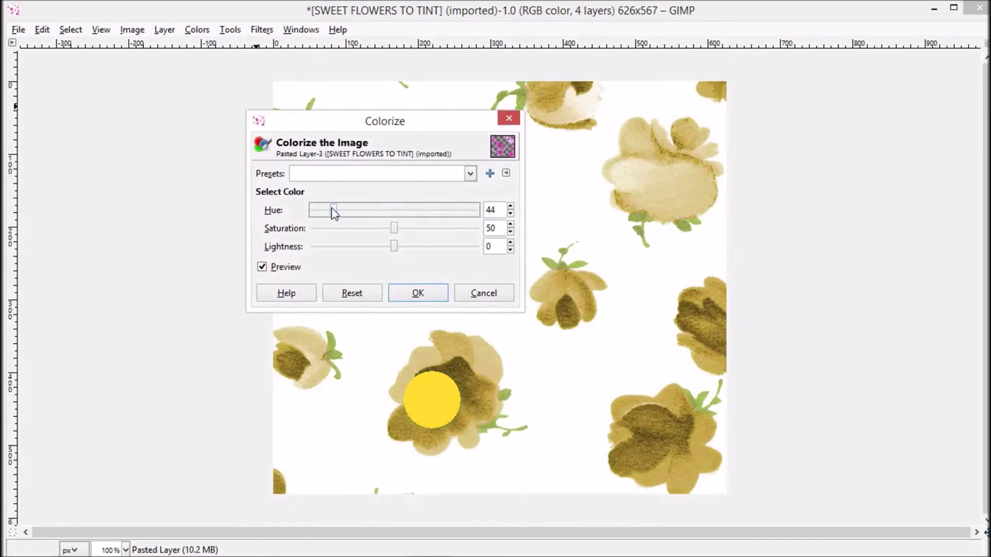
pyautogui.moveTo(397, 231); pyautogui.dragTo(491, 233)
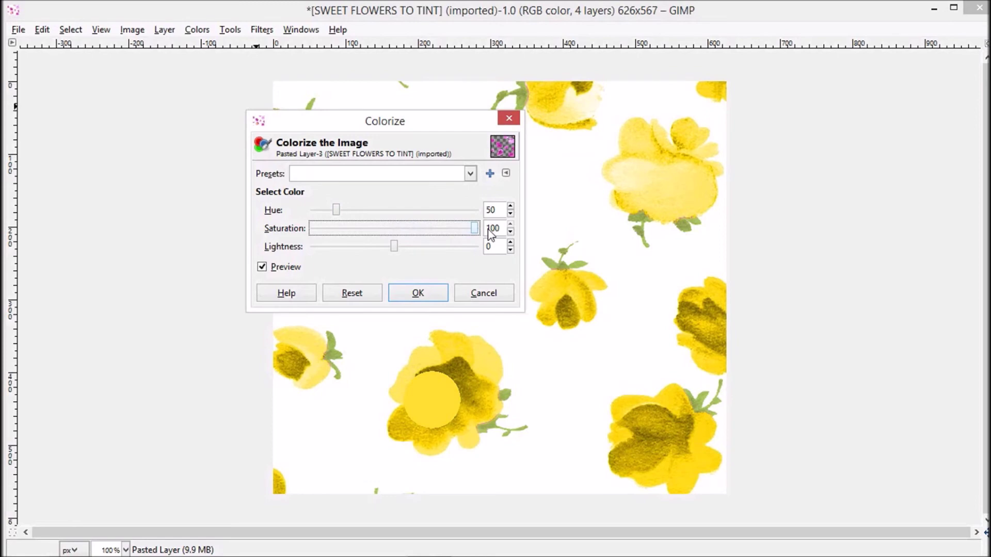
pyautogui.moveTo(404, 248); pyautogui.dragTo(401, 244)
pyautogui.moveTo(473, 230); pyautogui.dragTo(469, 230)
pyautogui.moveTo(405, 250); pyautogui.dragTo(417, 249)
pyautogui.click(417, 293)
pyautogui.press('Tab')
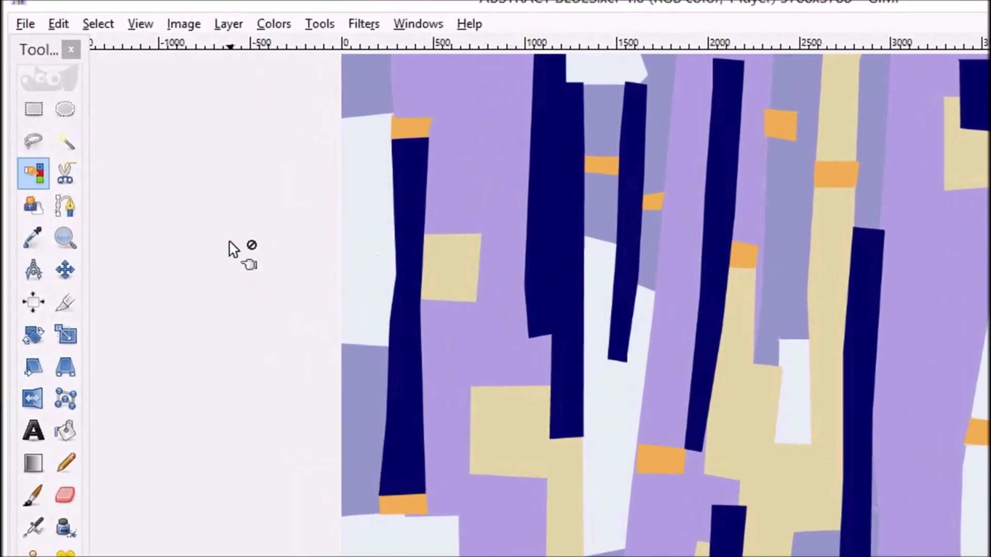
# Step: Turn off antialiasing and feathered edges for the Select by Color tool, and close its options
pyautogui.click(36, 171)
pyautogui.doubleClick(36, 168)
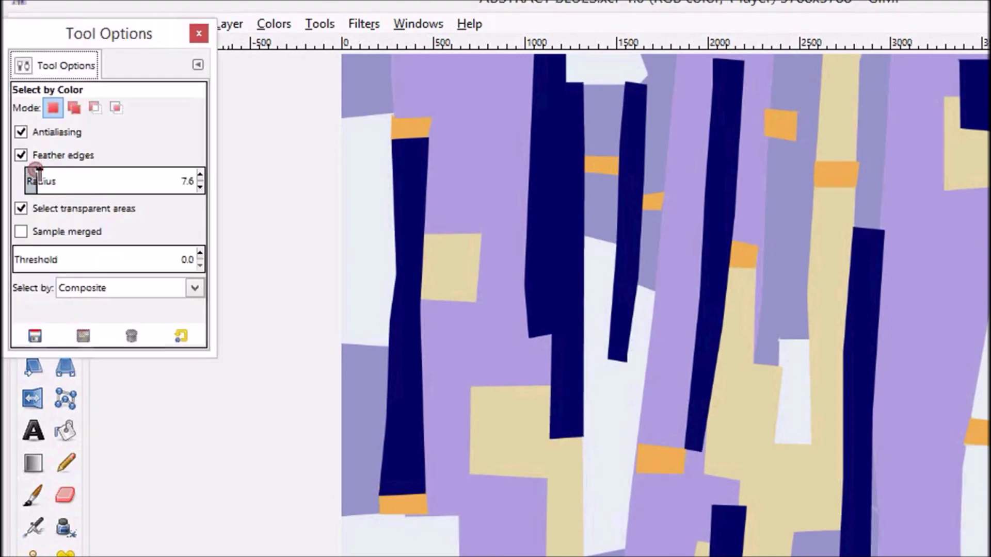
pyautogui.moveTo(63, 33); pyautogui.dragTo(200, 188)
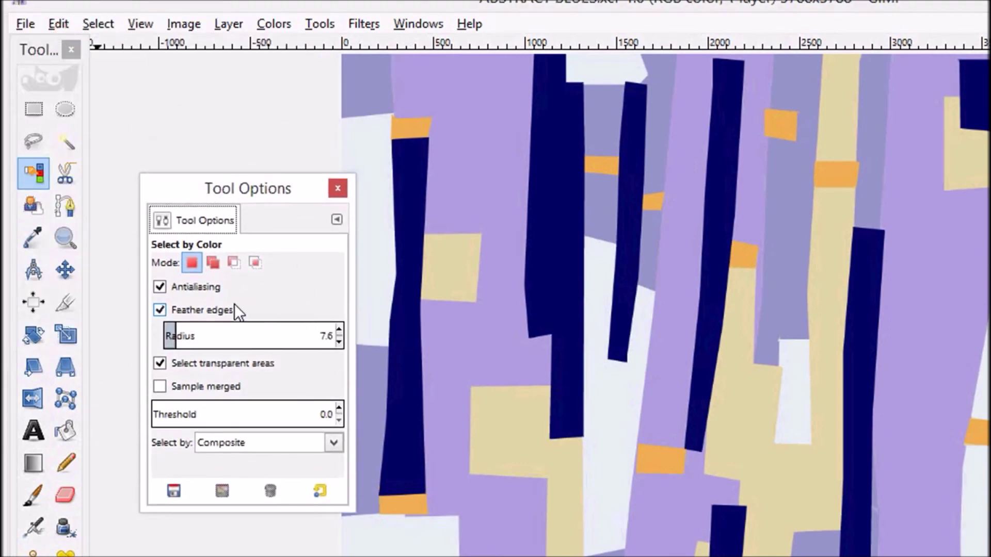
pyautogui.click(160, 286)
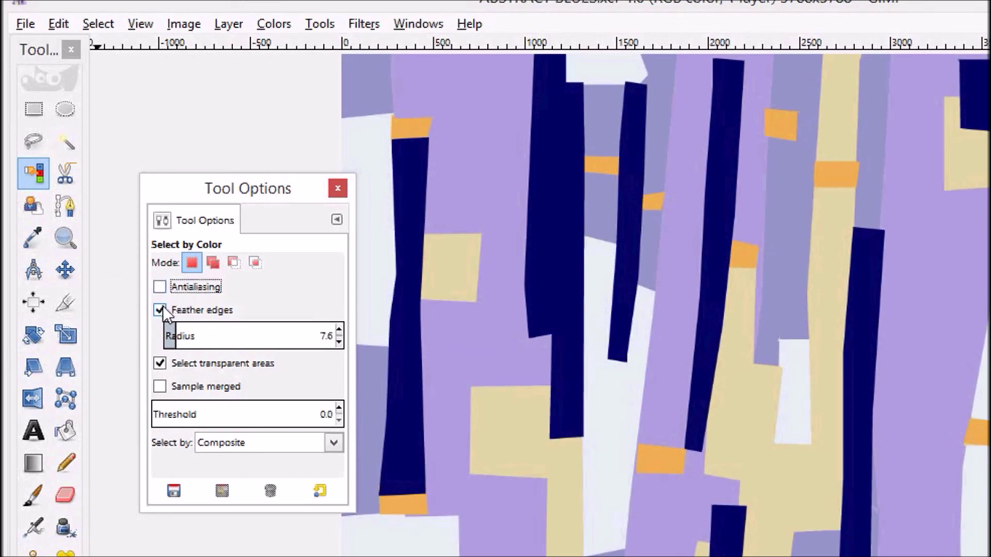
pyautogui.click(161, 309)
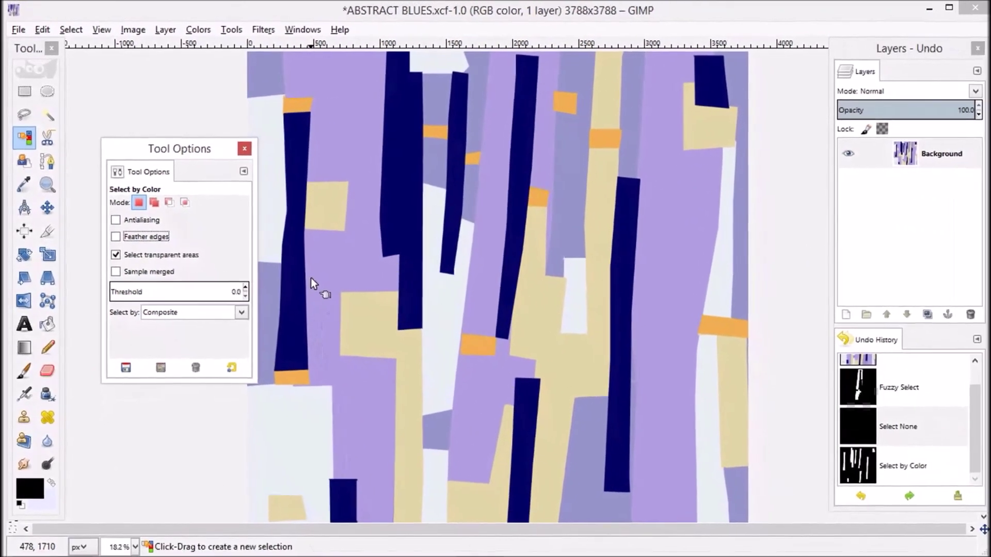
pyautogui.click(244, 148)
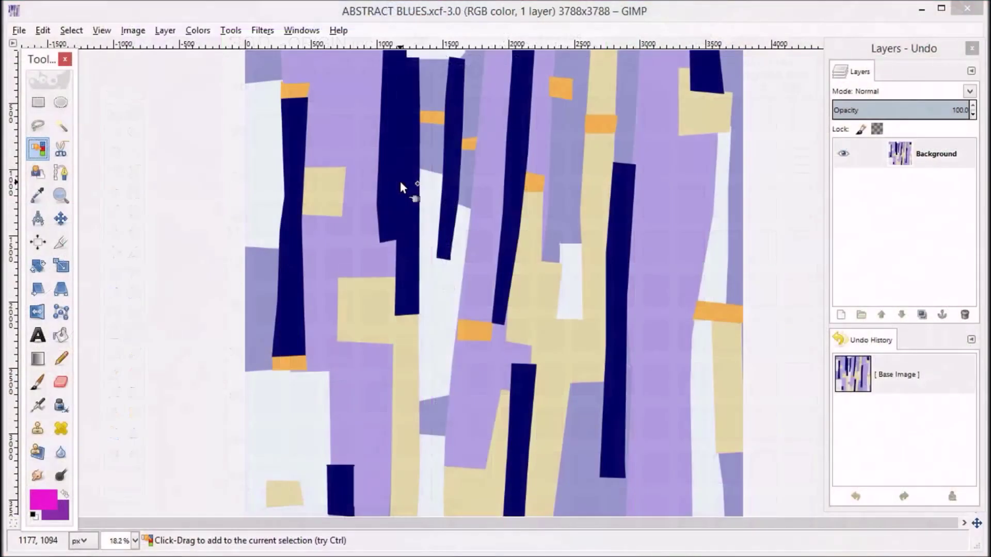
# Step: Select all the navy stripes in the abstract design by color and fill them with the magenta foreground color
pyautogui.click(402, 187)
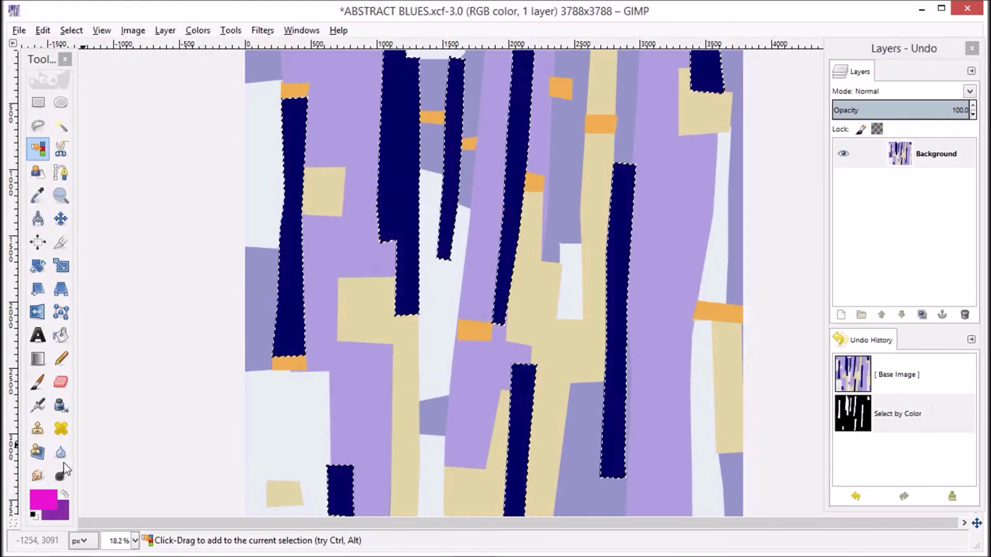
pyautogui.moveTo(45, 500); pyautogui.dragTo(337, 330)
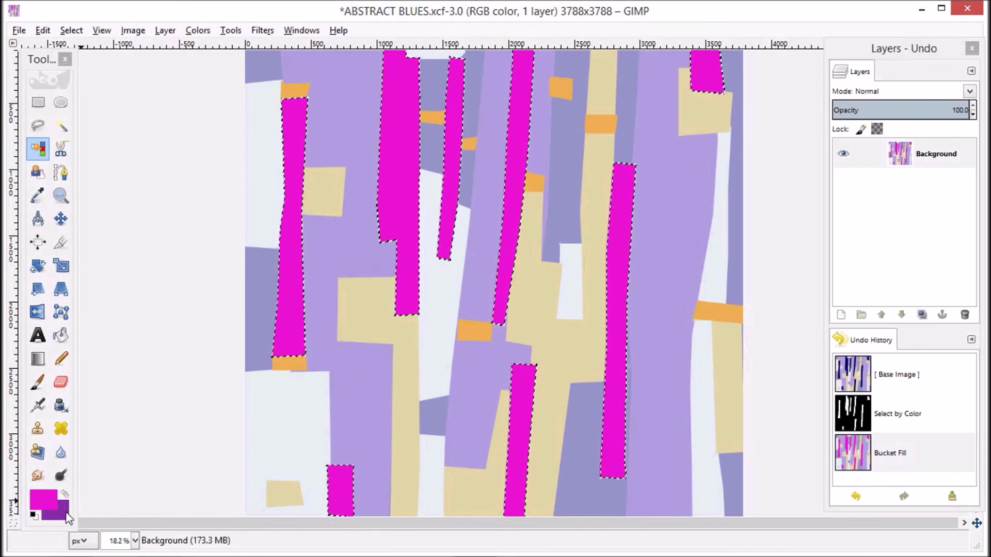
# Step: Refill the selected stripes with the purple background color and clear the selection
pyautogui.moveTo(66, 516); pyautogui.dragTo(381, 283)
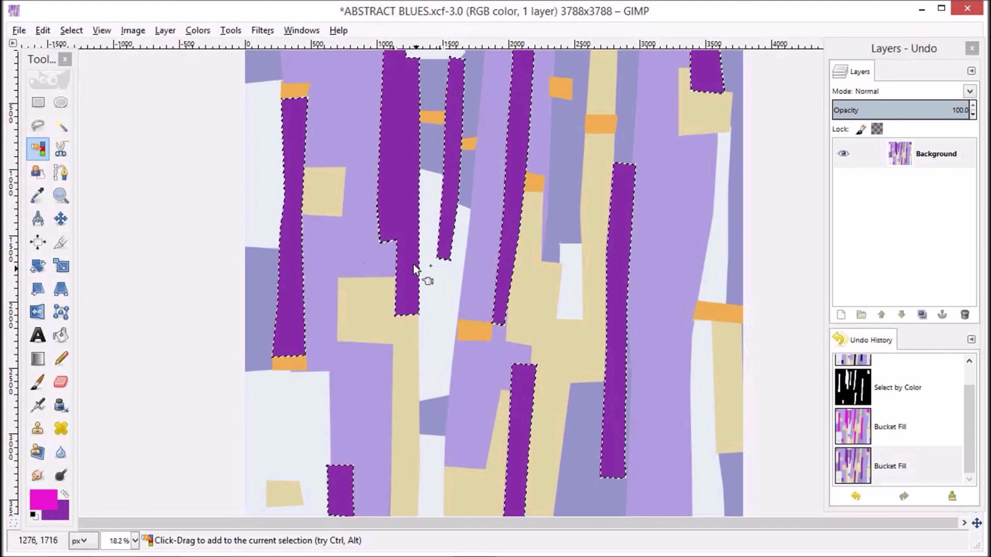
pyautogui.click(75, 30)
pyautogui.click(88, 65)
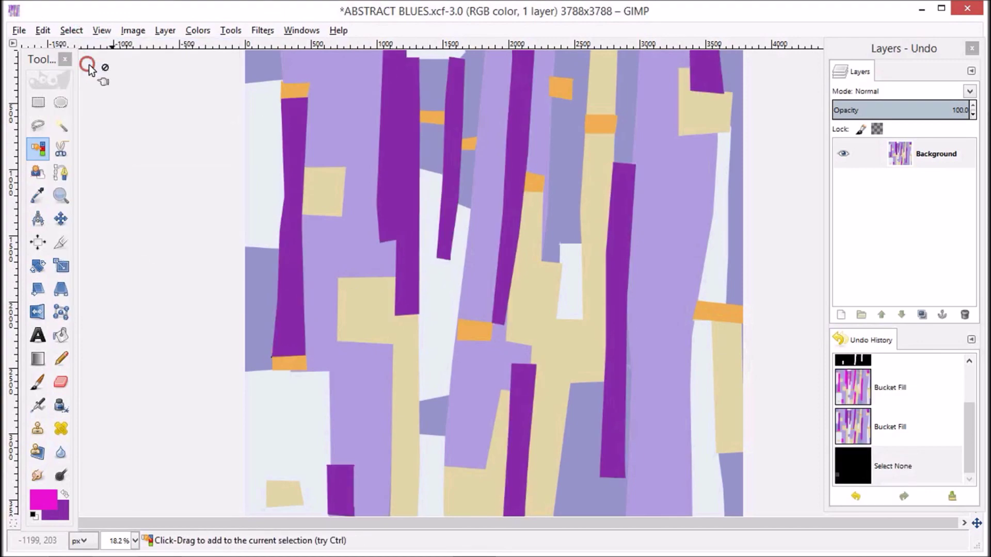